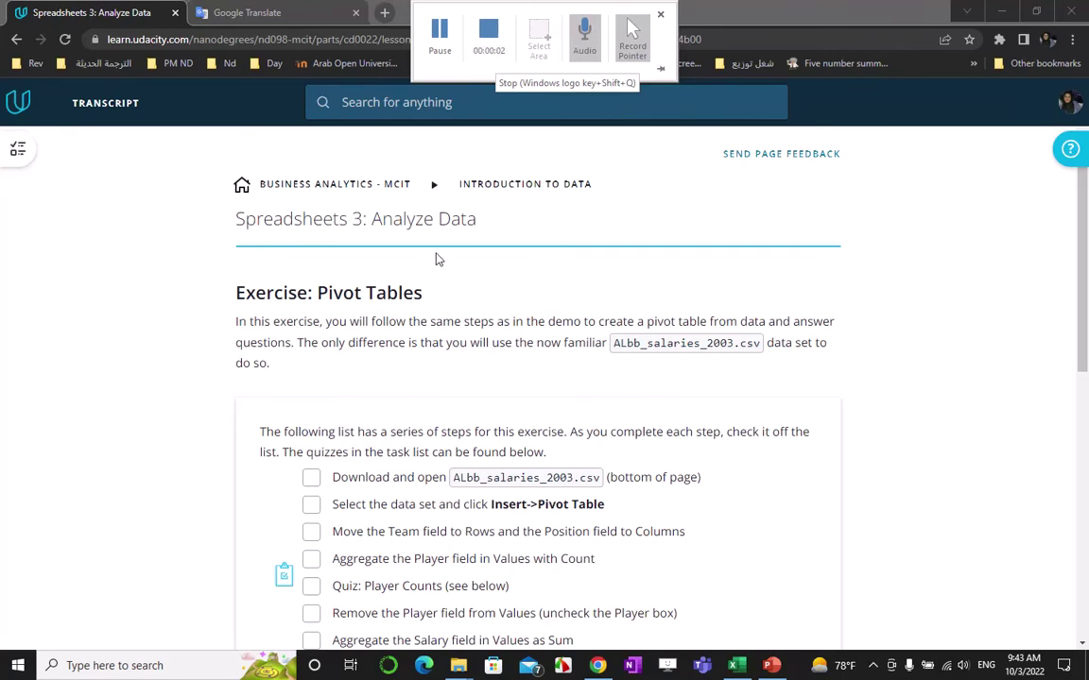
Step: Scroll through the Pivot Tables exercise and open the ALbb Salaries 2003 data file
left_click_drag(423, 293, 296, 282)
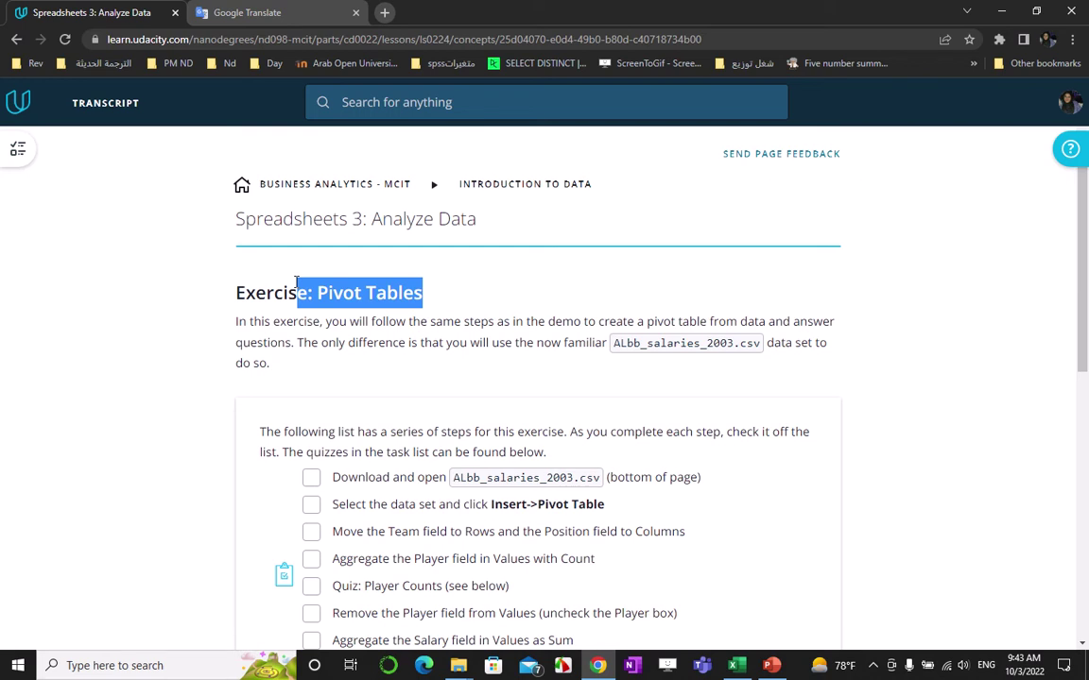
left_click(734, 431)
scroll(425, 284, "down", 1)
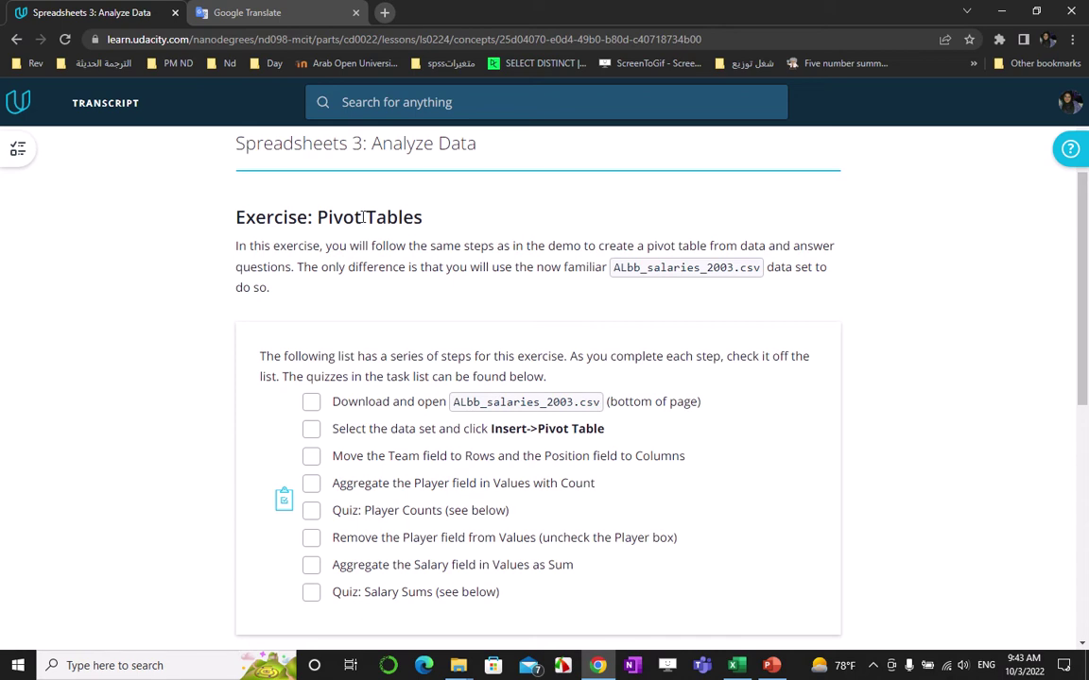
scroll(615, 343, "down", 3)
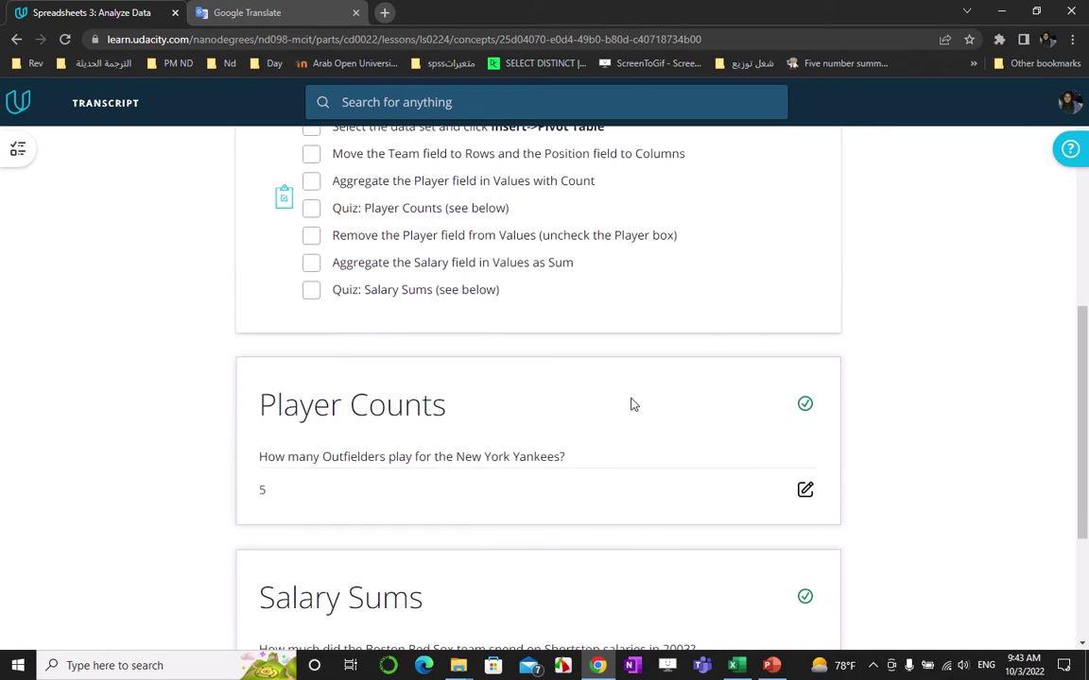
scroll(904, 413, "down", 3)
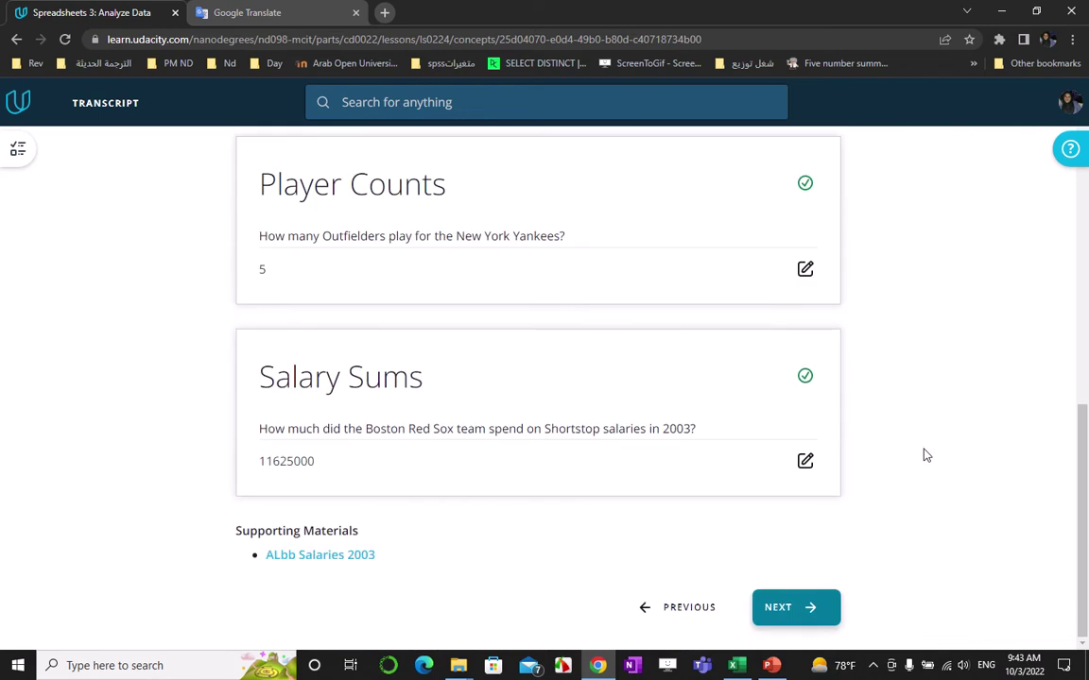
left_click(318, 557)
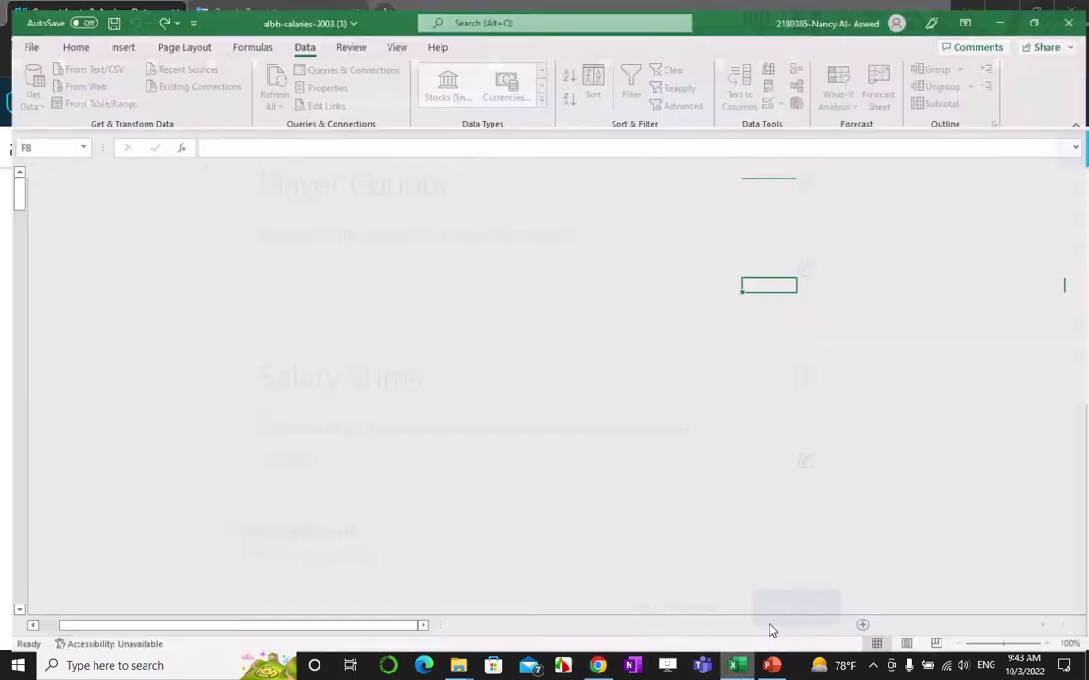
Step: Turn off Sheet Right-to-Left so the salary table starts with Team in column A
left_click(870, 336)
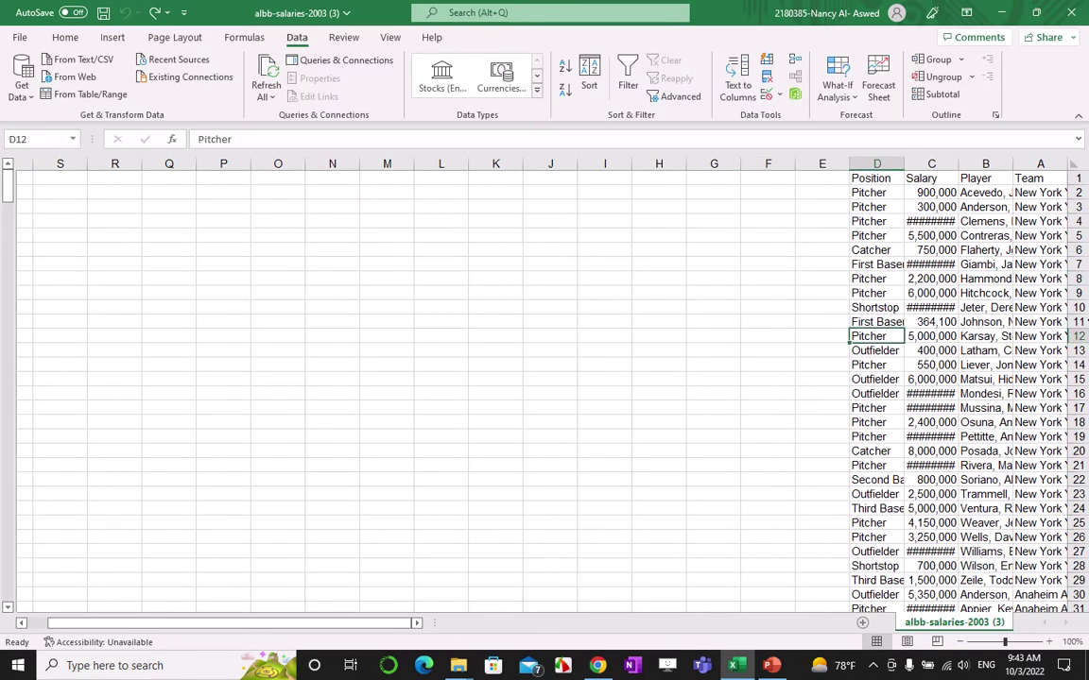
left_click(176, 40)
left_click(548, 91)
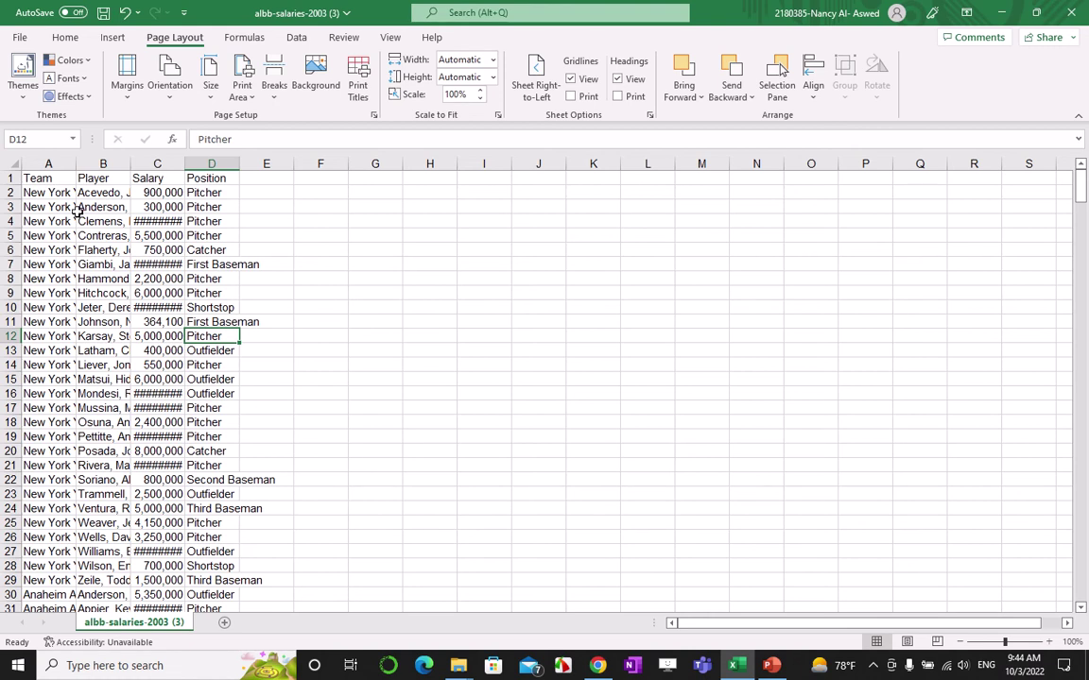
Step: Select the whole sheet and AutoFit every column width to its contents
left_click(13, 163)
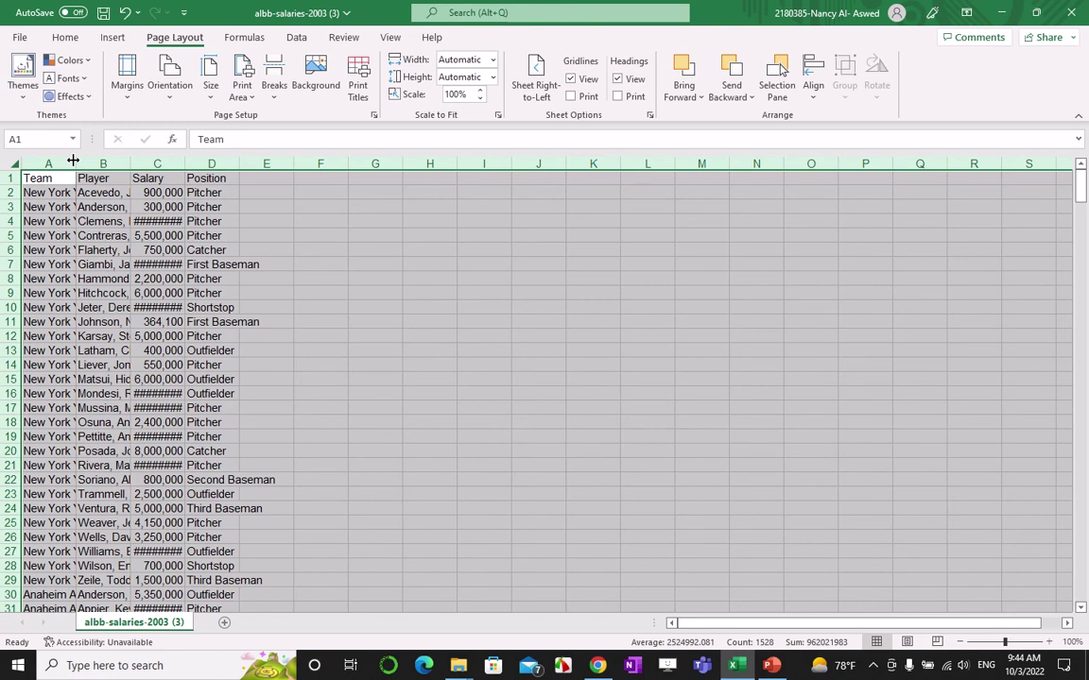
double_click(73, 161)
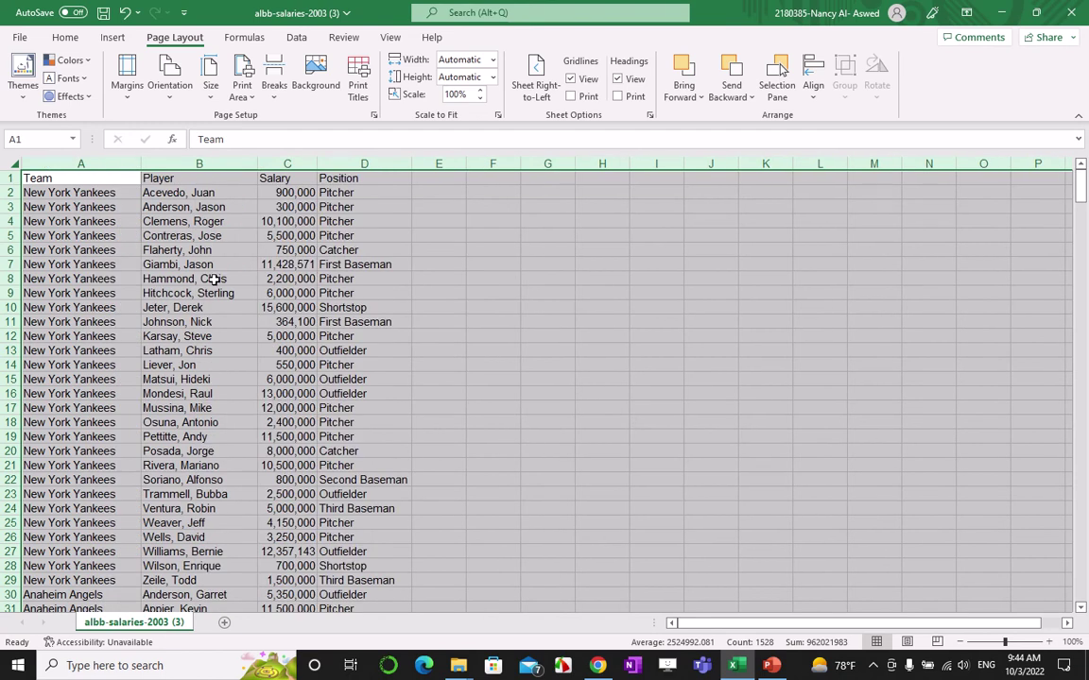
left_click(142, 294)
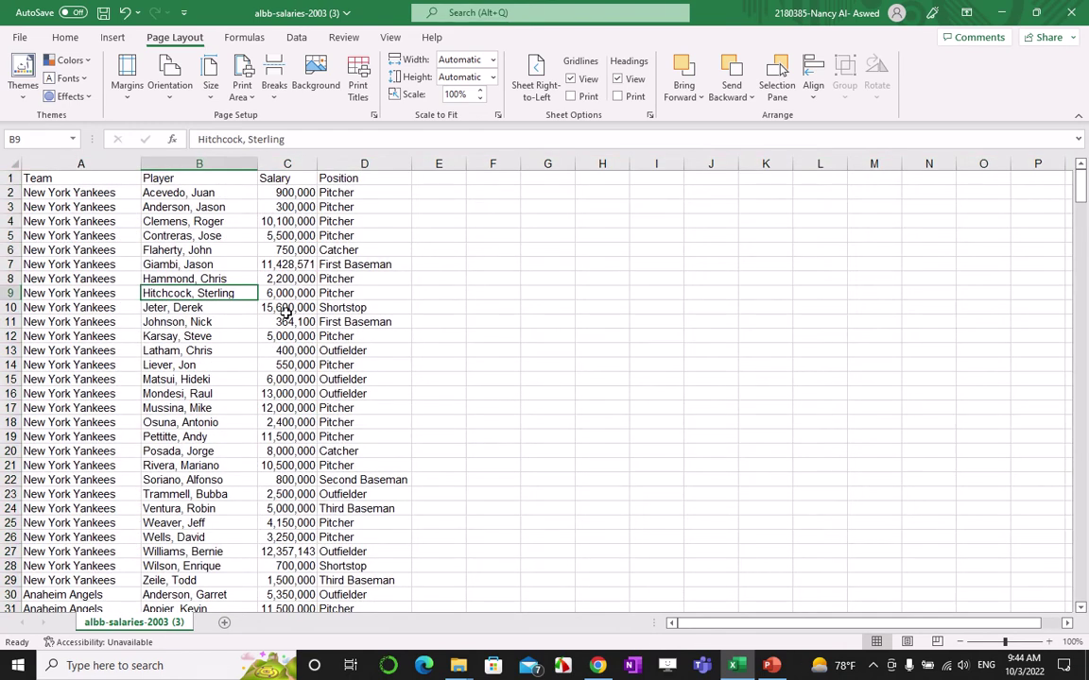
left_click(10, 176)
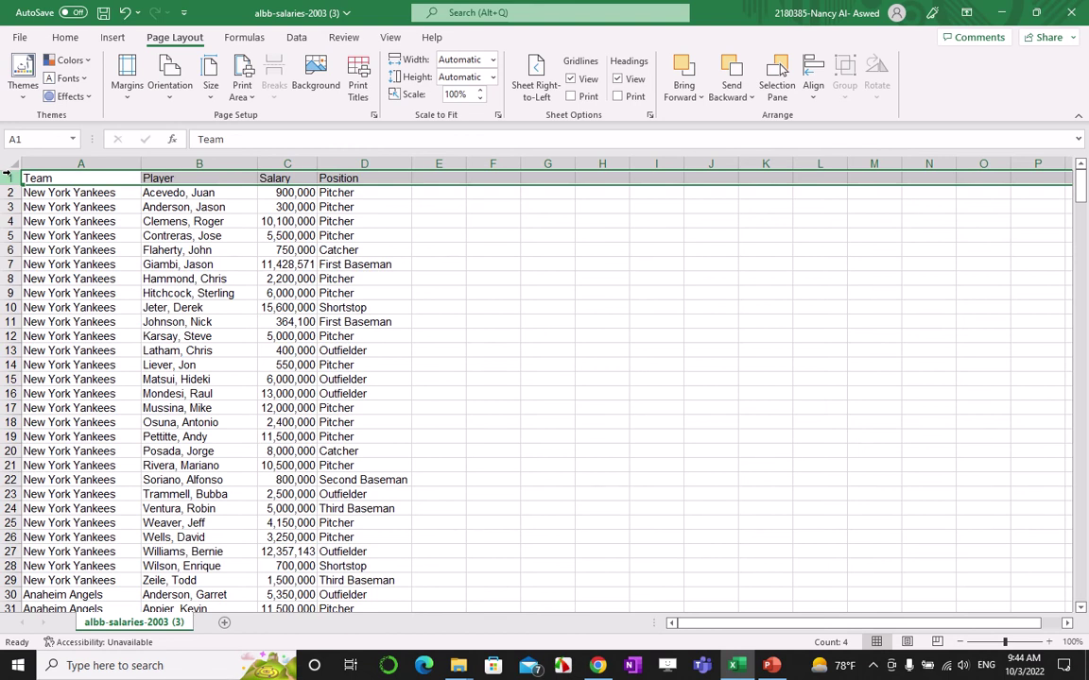
left_click(225, 206)
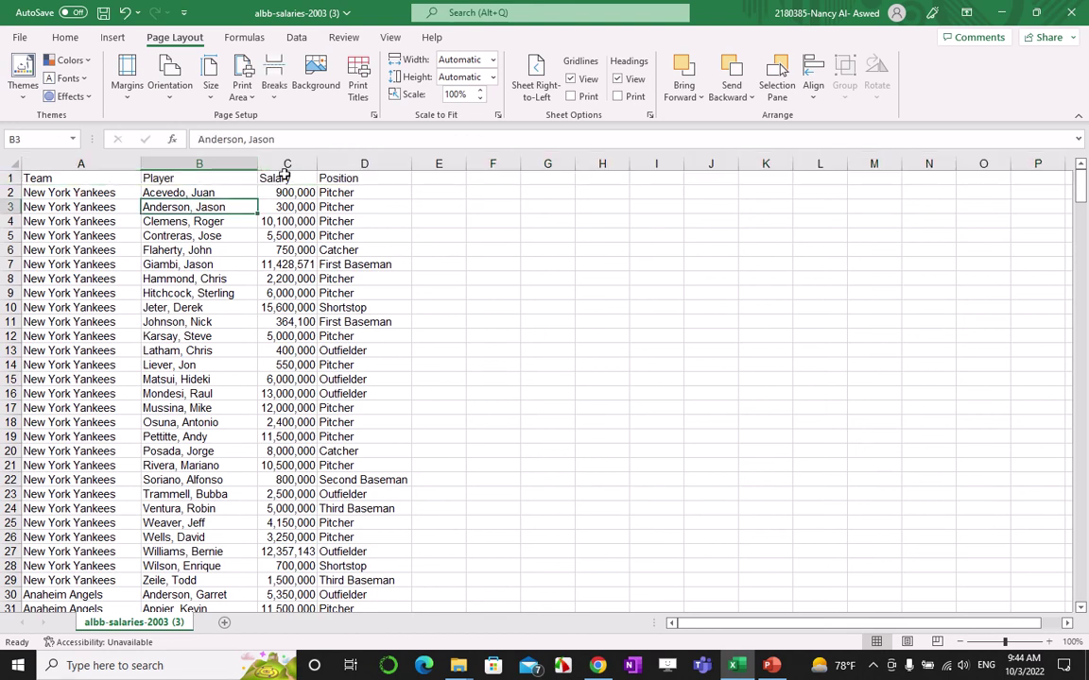
Step: Check the Salary and Position values, then restore Excel to a smaller window over the quiz
left_click_drag(284, 178, 289, 436)
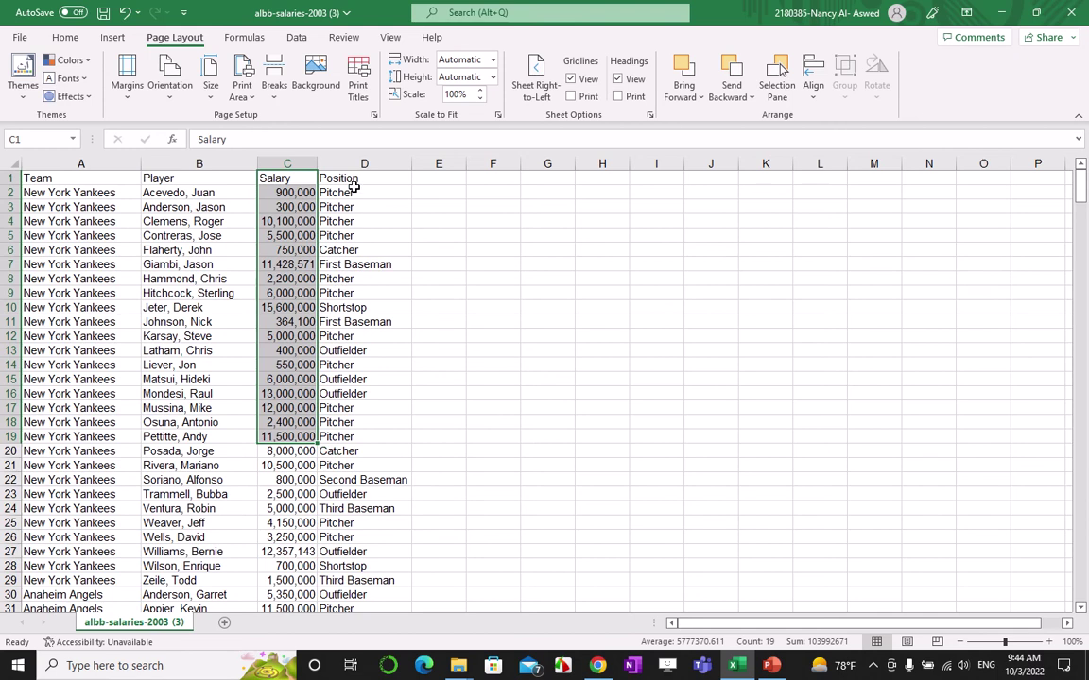
left_click_drag(354, 183, 389, 355)
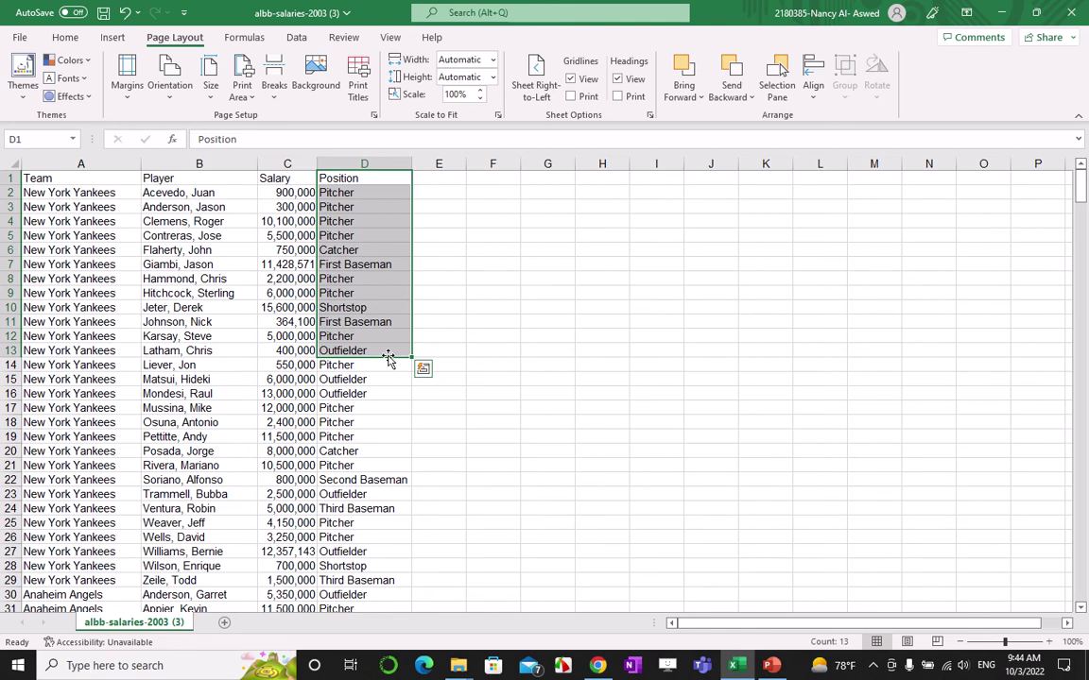
left_click(198, 351)
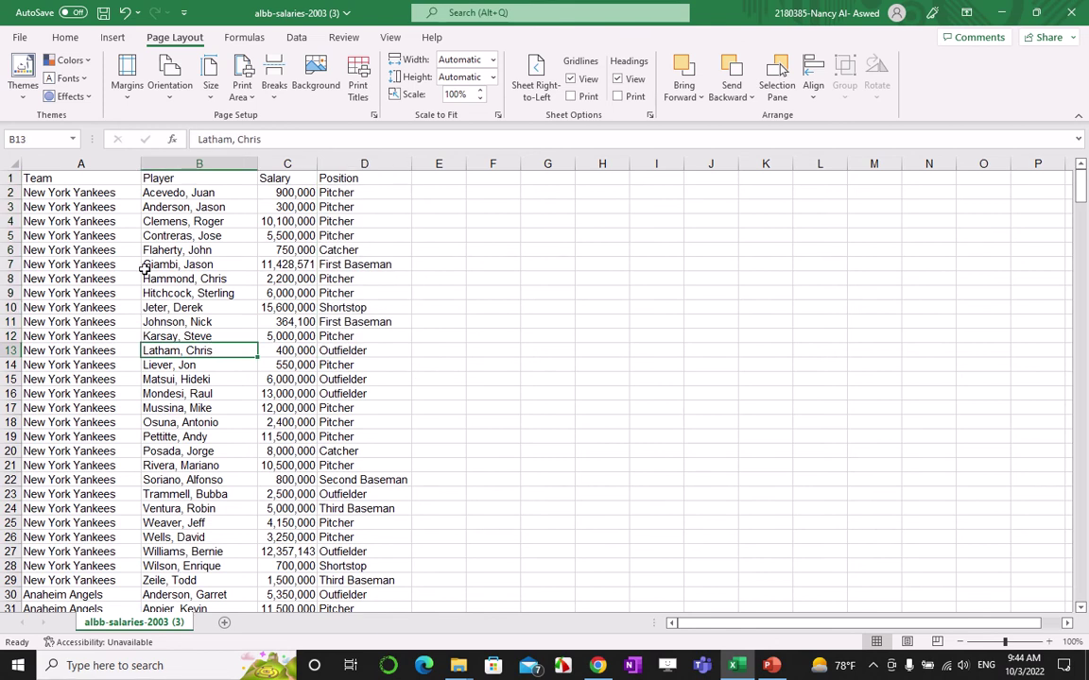
left_click(78, 192)
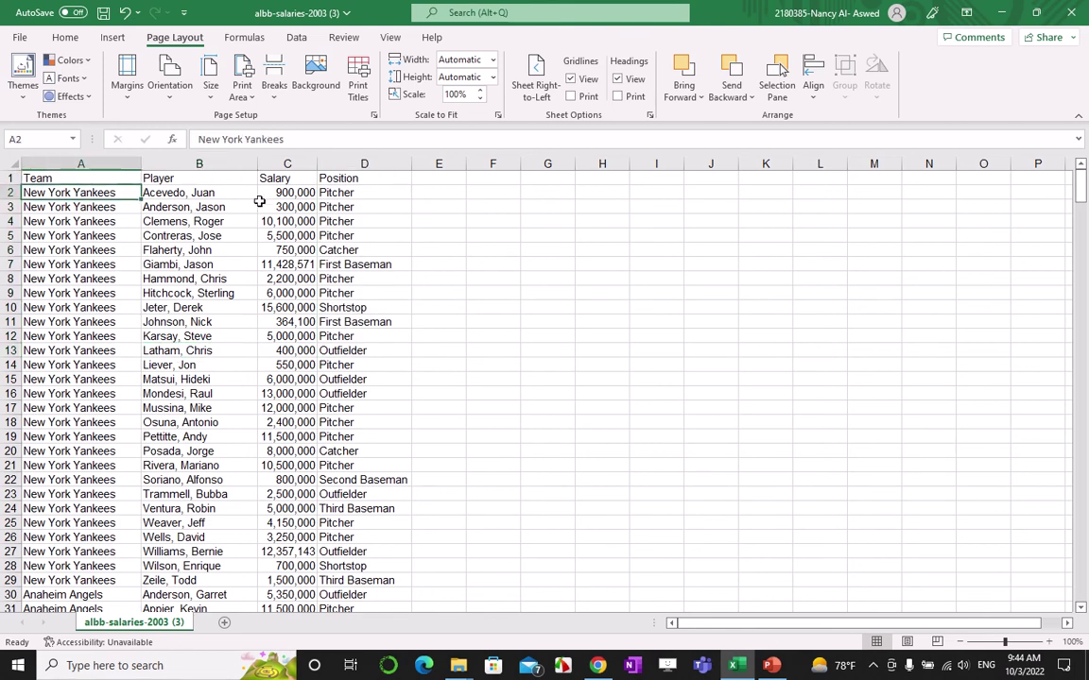
left_click(1036, 14)
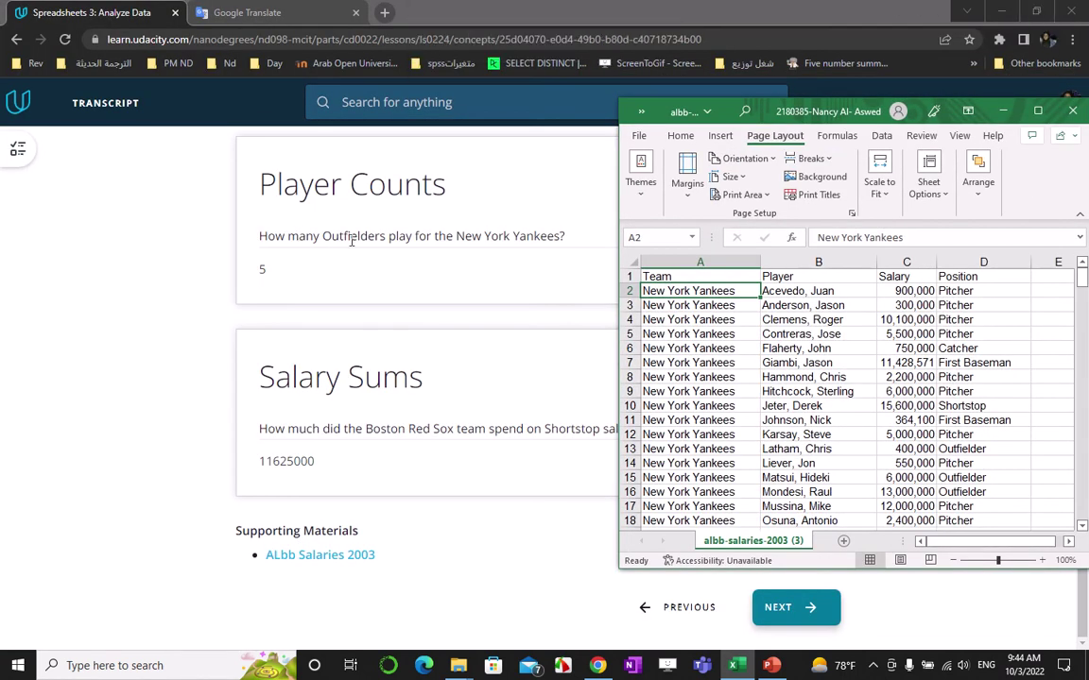
Step: Read the Player Counts question about Yankees Outfielders, then maximize the salaries workbook again
left_click(352, 240)
double_click(356, 238)
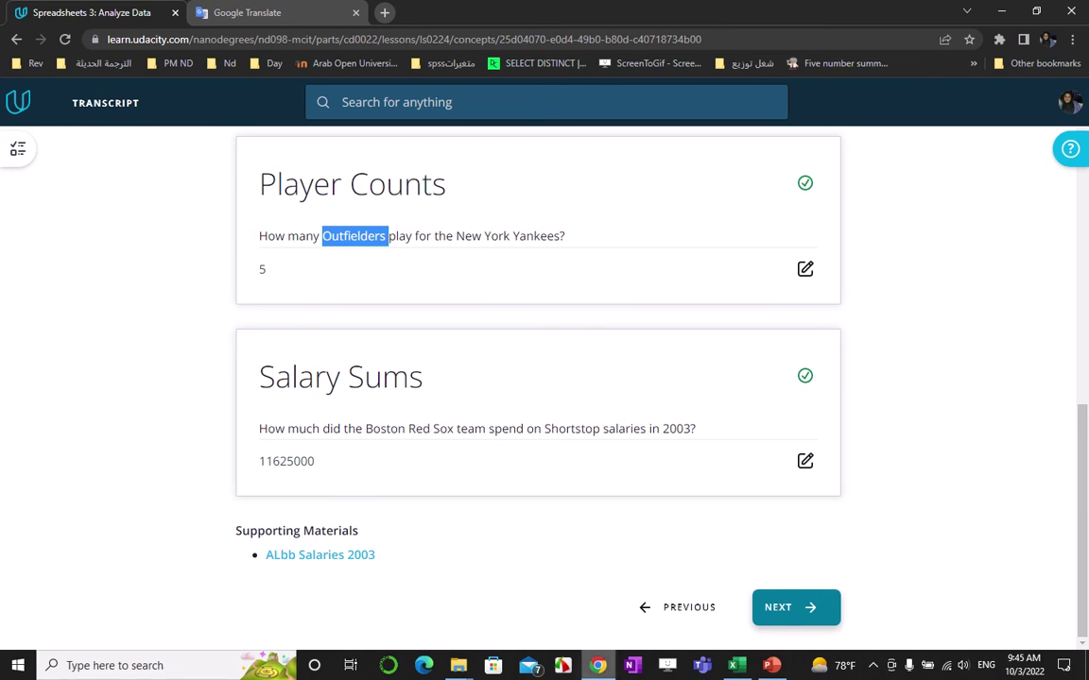
left_click(744, 669)
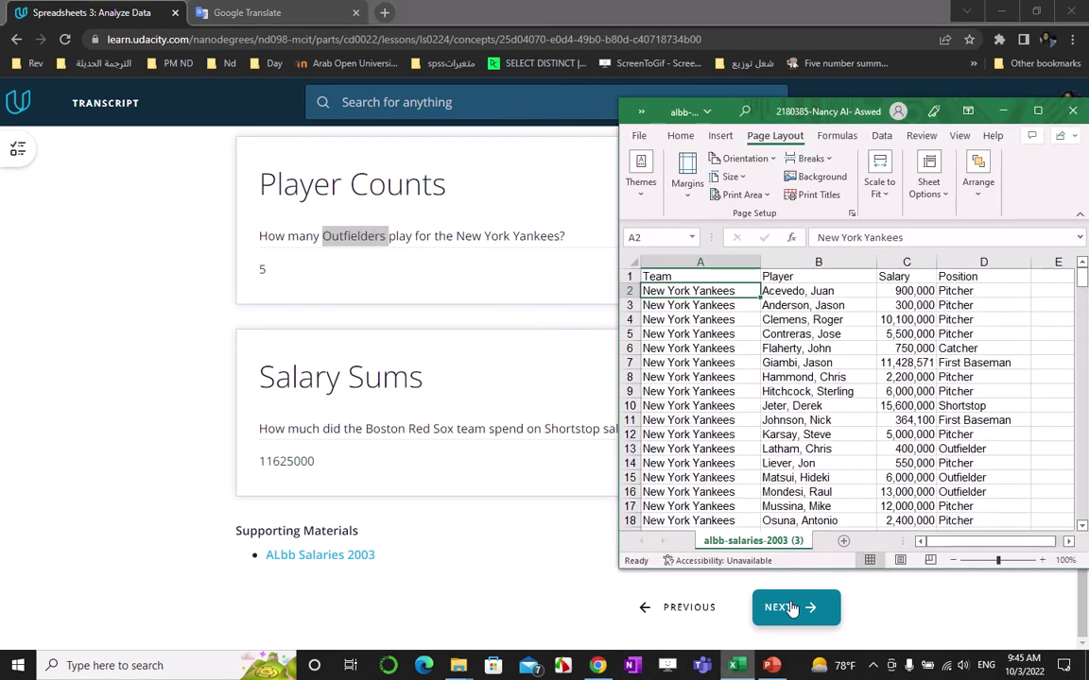
left_click(1039, 112)
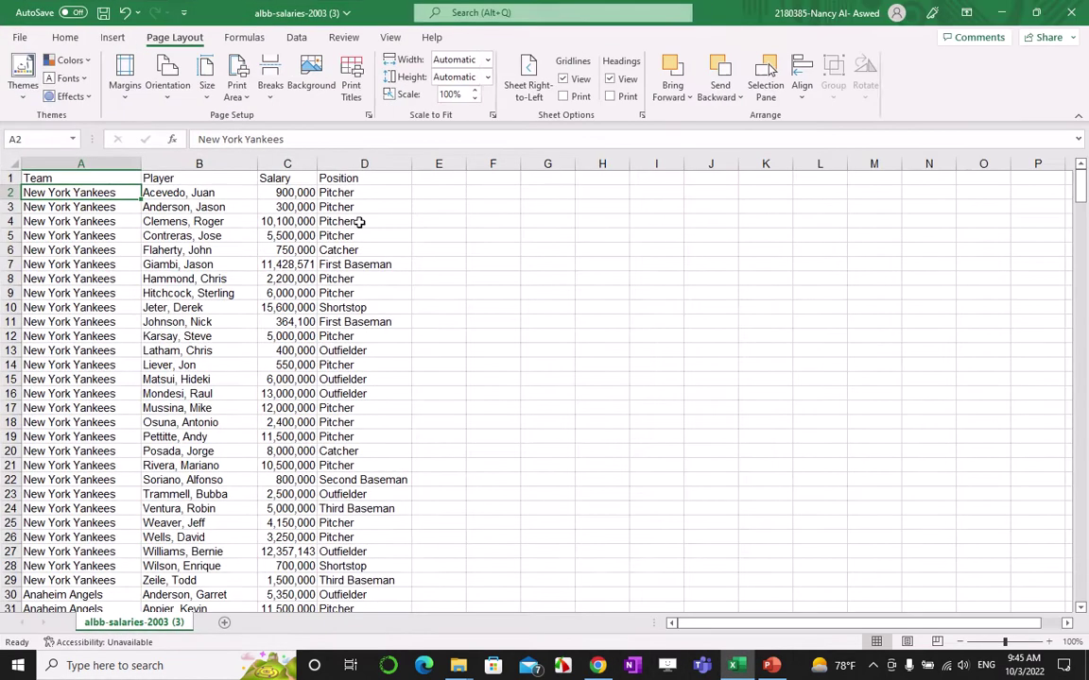
left_click(98, 176)
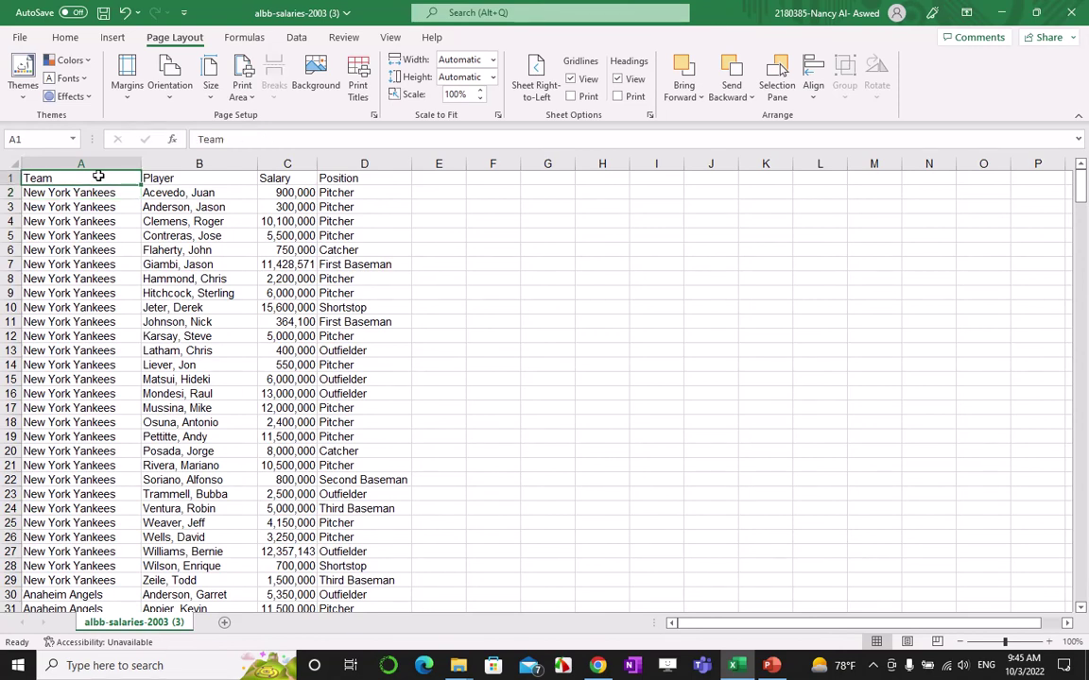
Step: Add AutoFilters and limit the Team column to New York Yankees by searching 'new'
key("alt+a")
key("t")
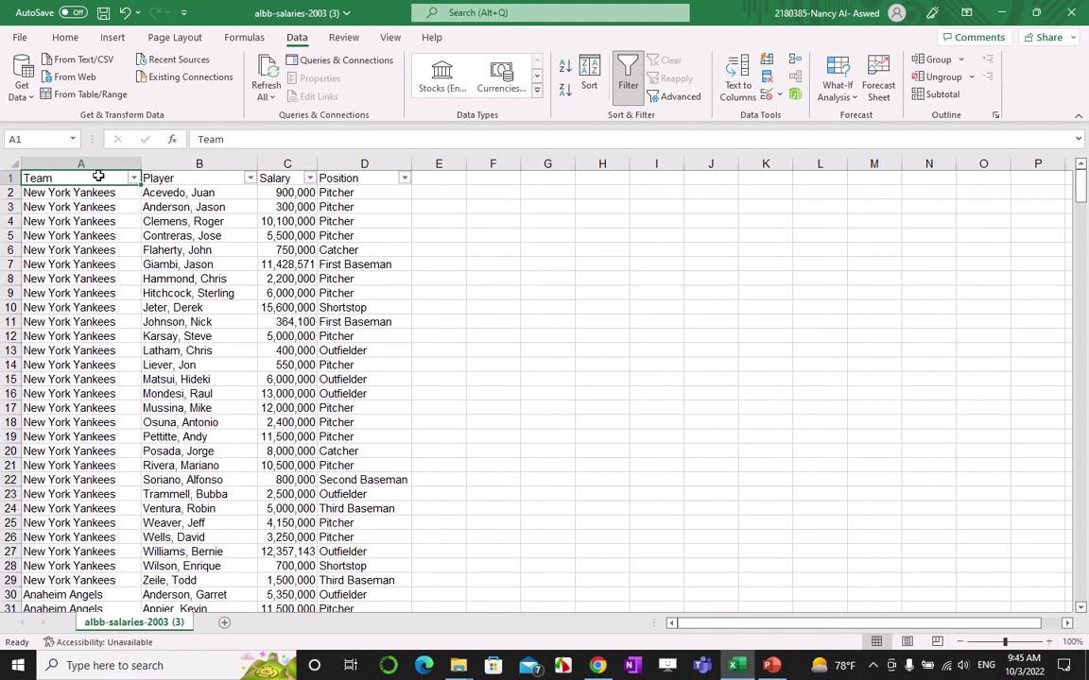
left_click(133, 178)
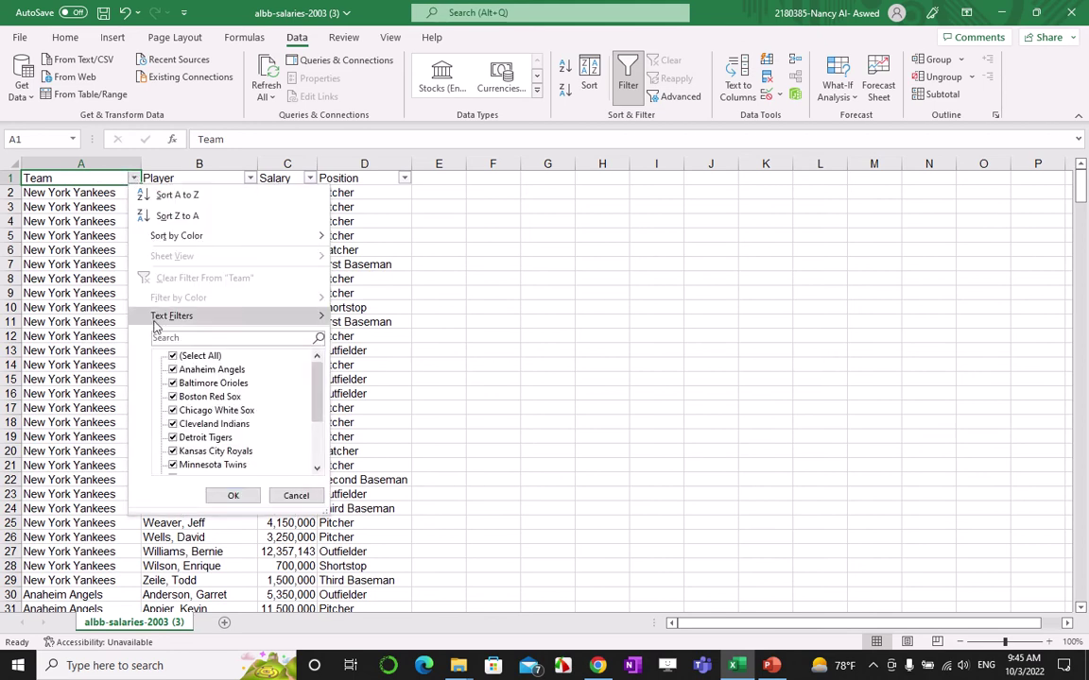
left_click(173, 355)
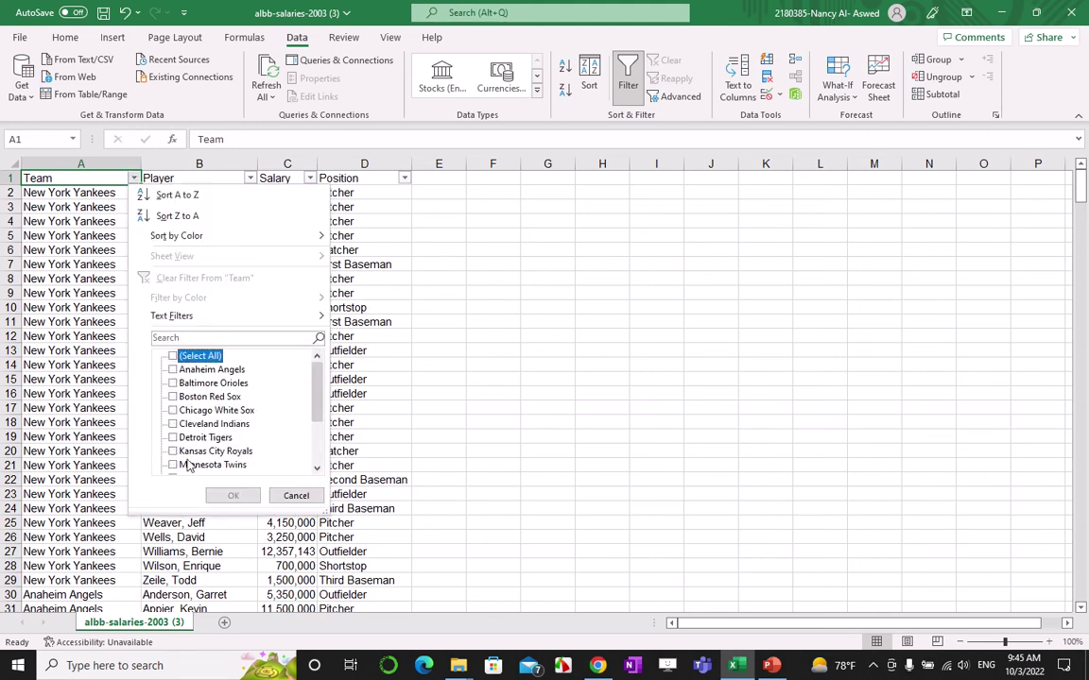
left_click(207, 337)
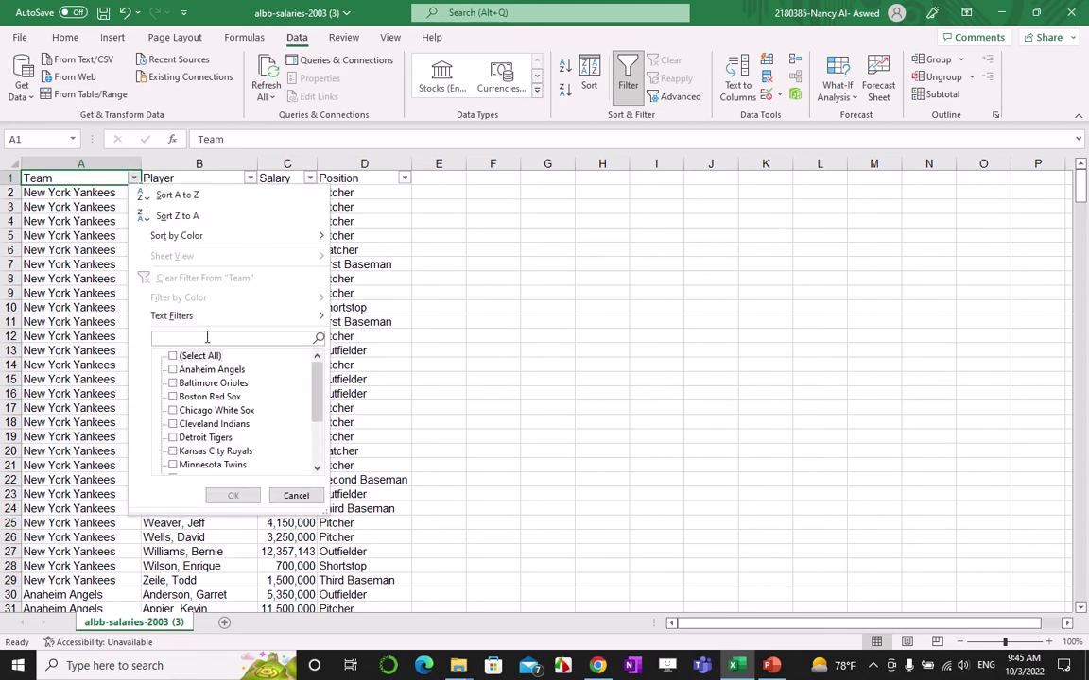
type("new")
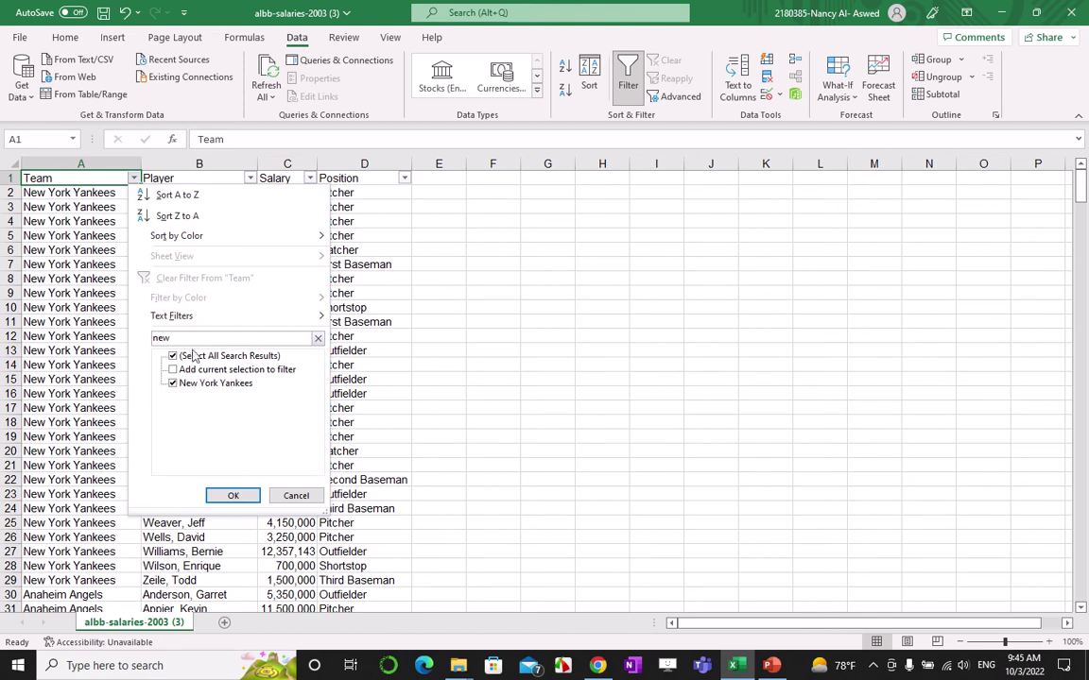
left_click(233, 497)
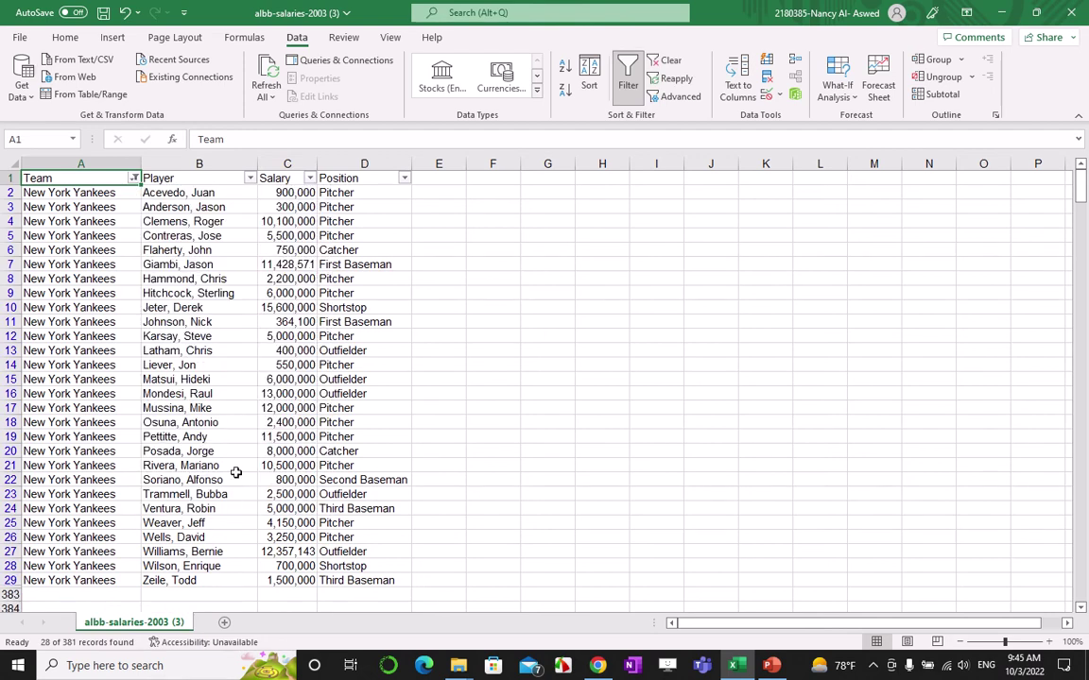
Step: Limit the Position filter to Outfielder, leaving 5 of 381 records
left_click(403, 180)
left_click(443, 355)
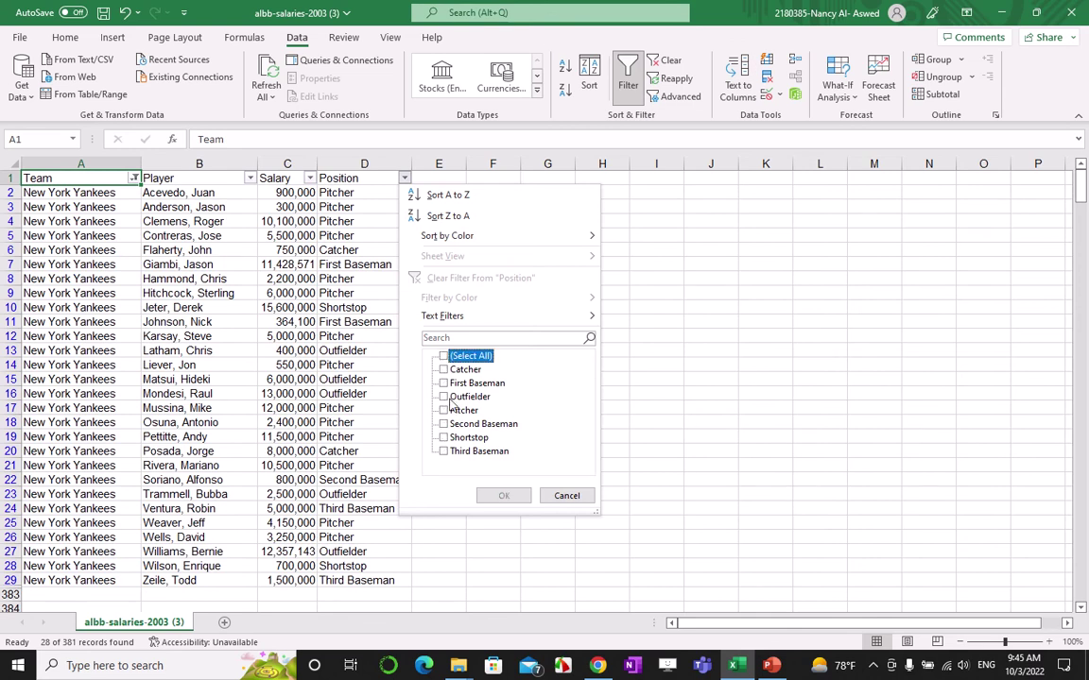
left_click(452, 397)
left_click(504, 496)
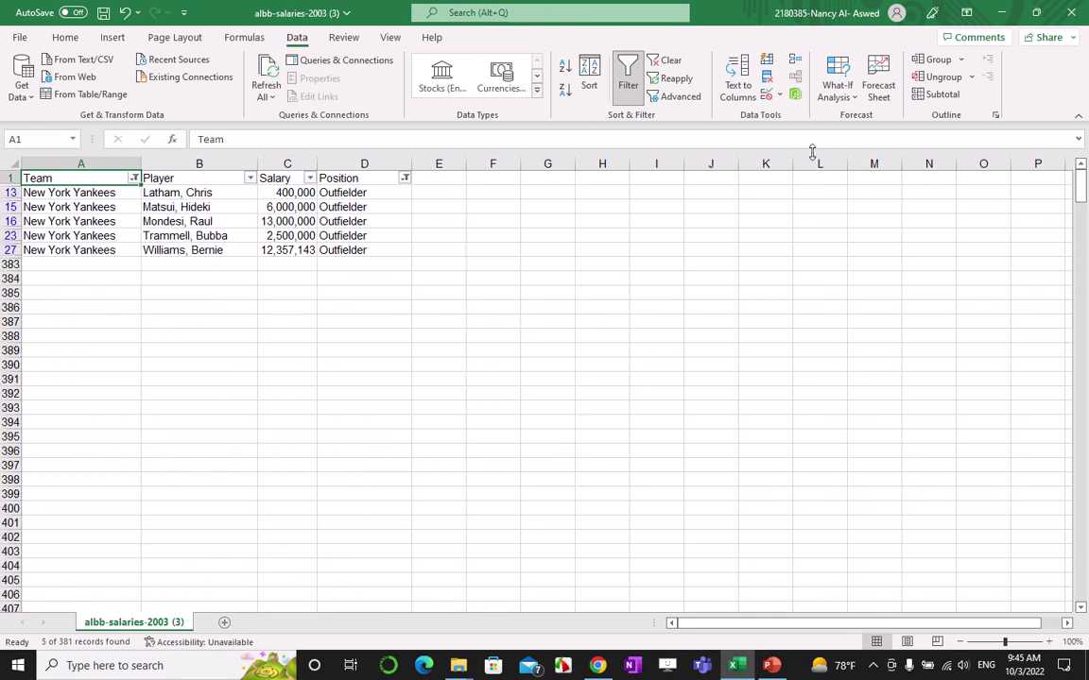
left_click(1035, 12)
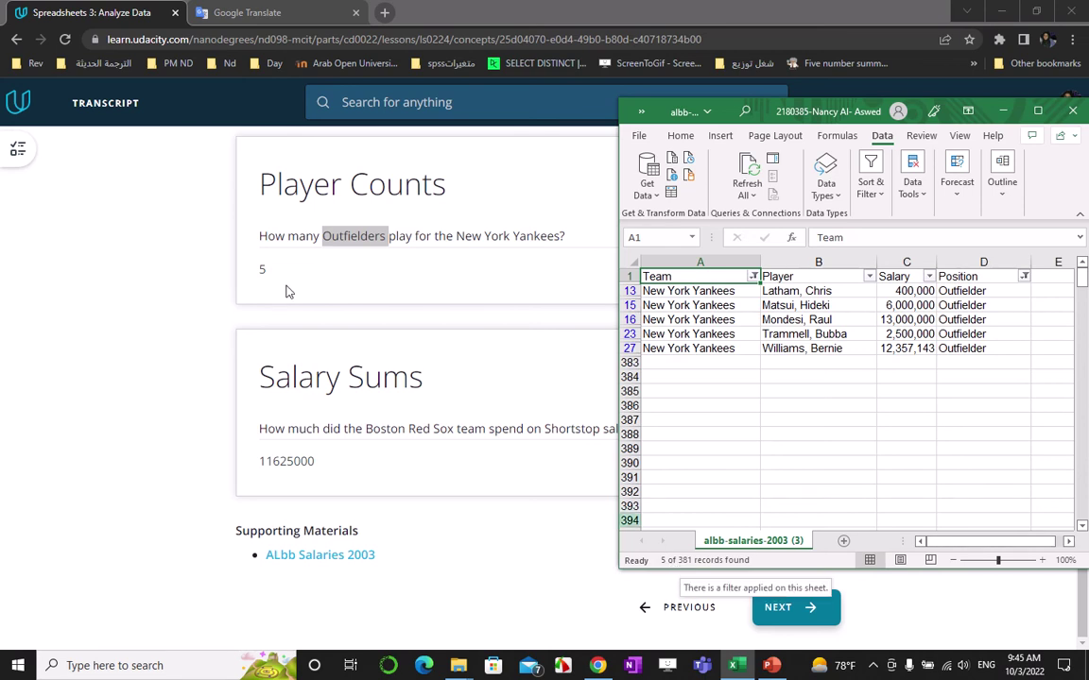
left_click(1037, 113)
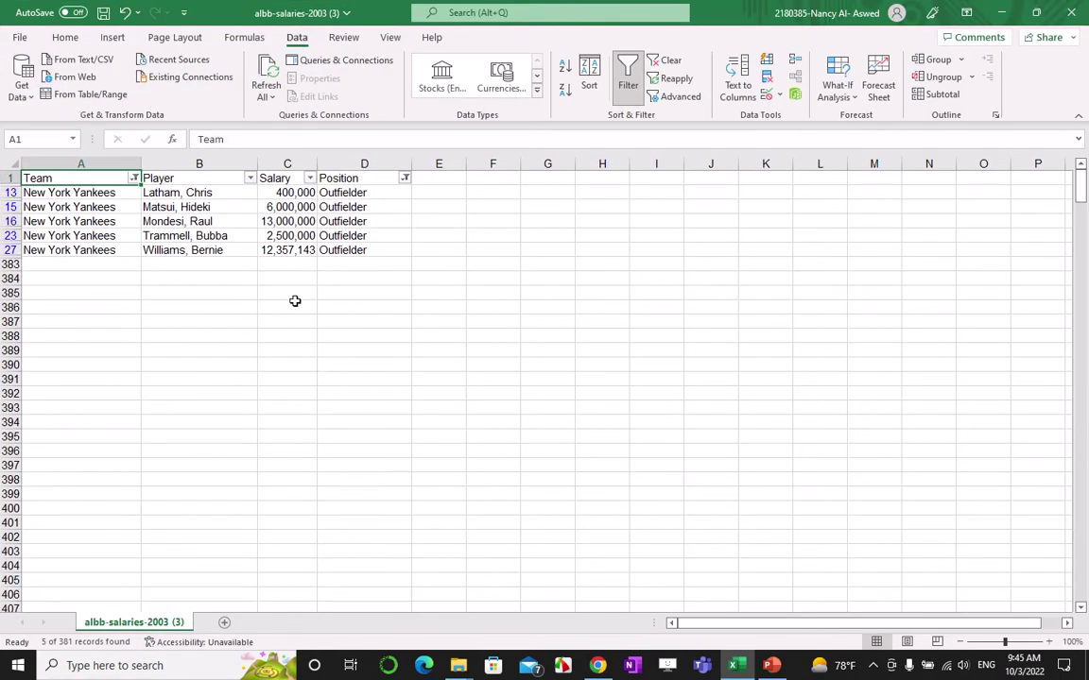
left_click(1052, 9)
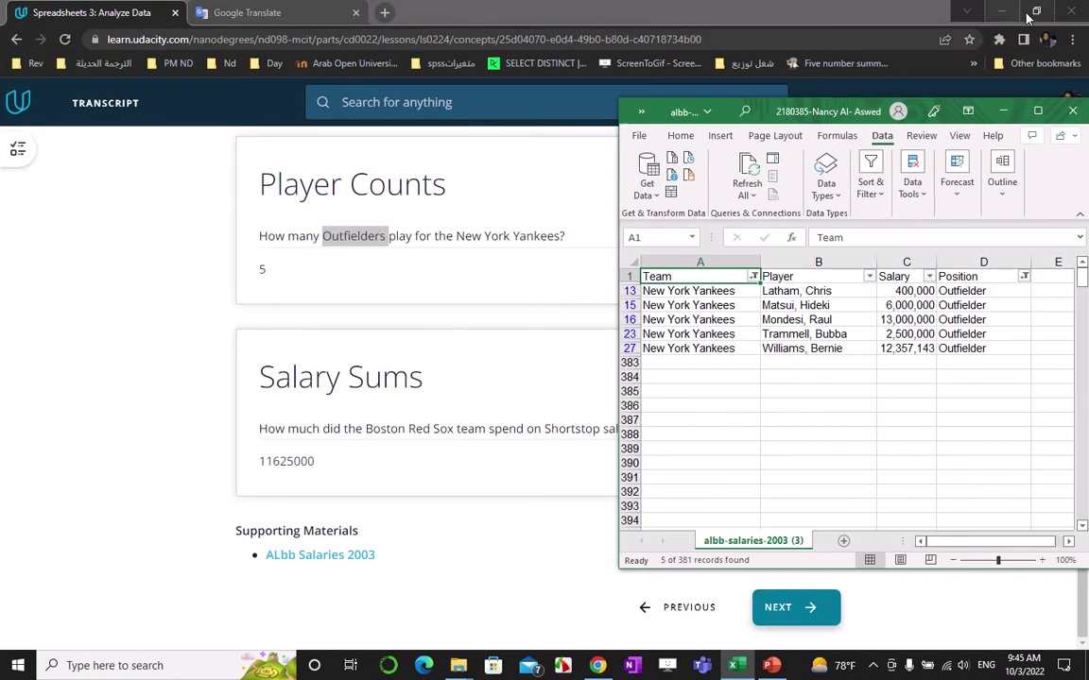
double_click(916, 12)
left_click_drag(824, 120, 463, 43)
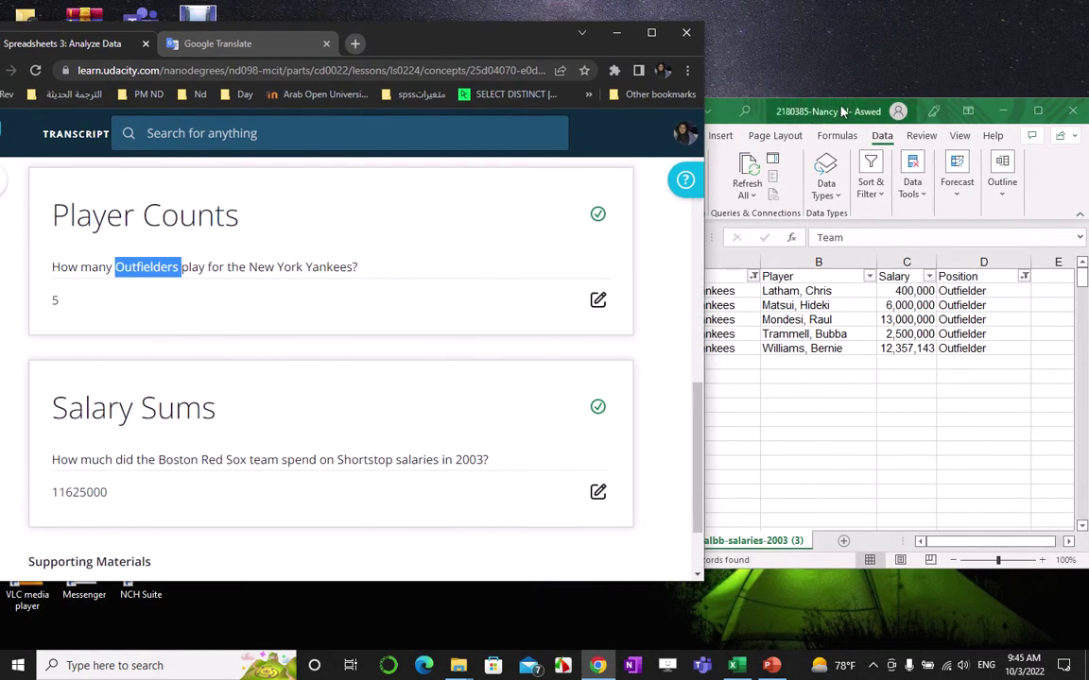
left_click_drag(840, 110, 839, 46)
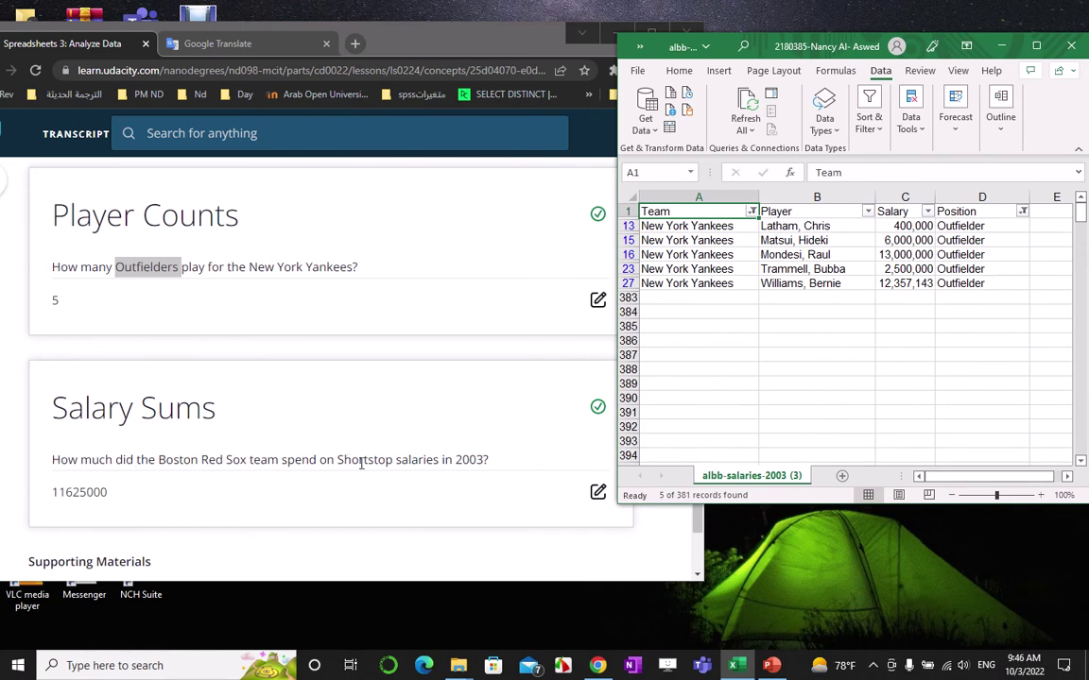
left_click(1037, 46)
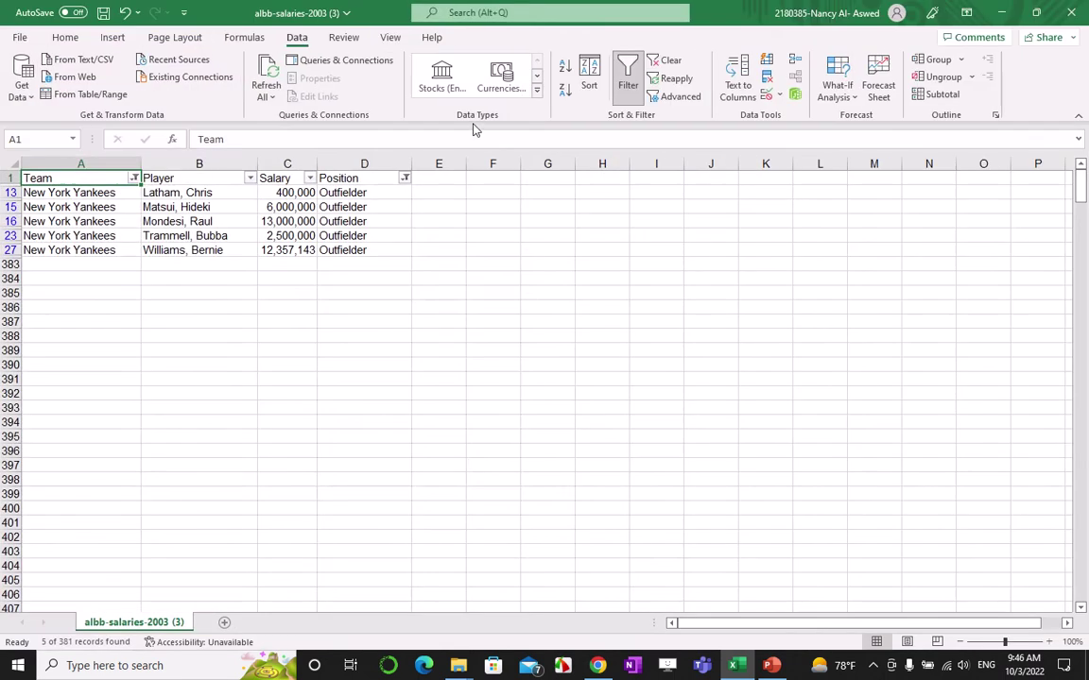
Step: Filter the table to Boston Red Sox (searching 'bost') and Shortstop only
left_click(134, 179)
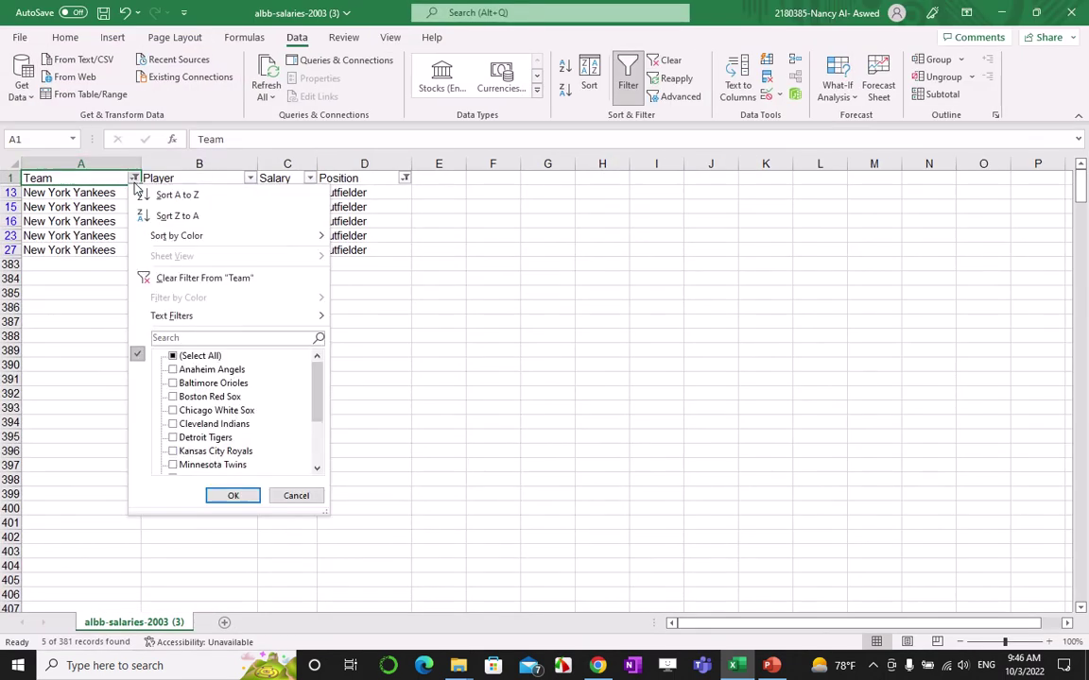
left_click(173, 338)
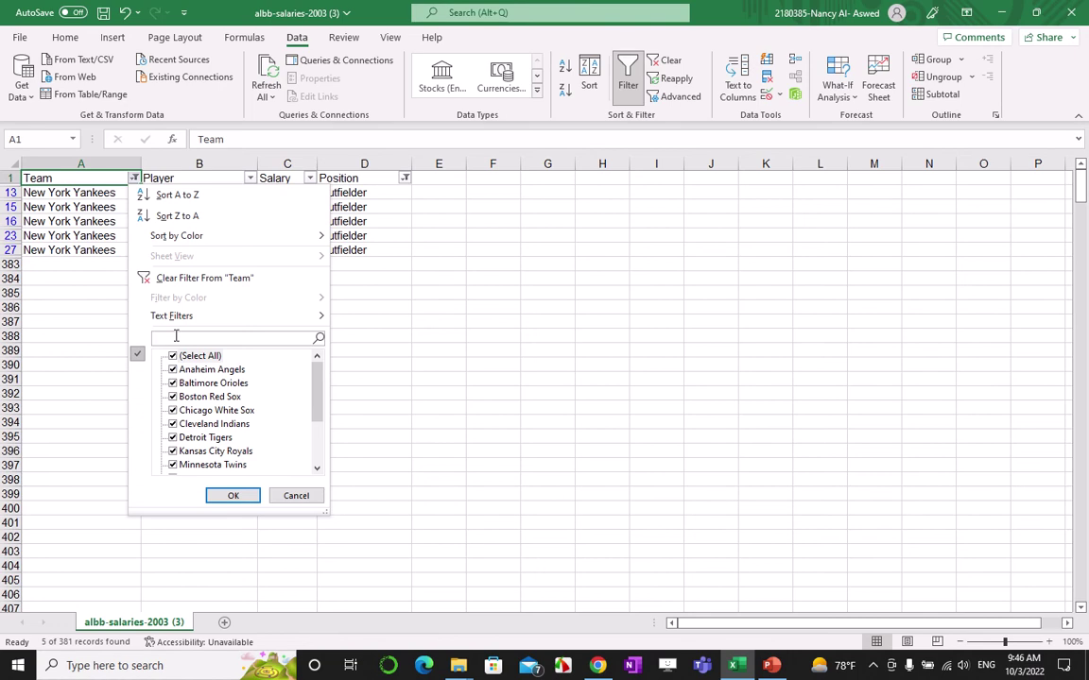
type("bost")
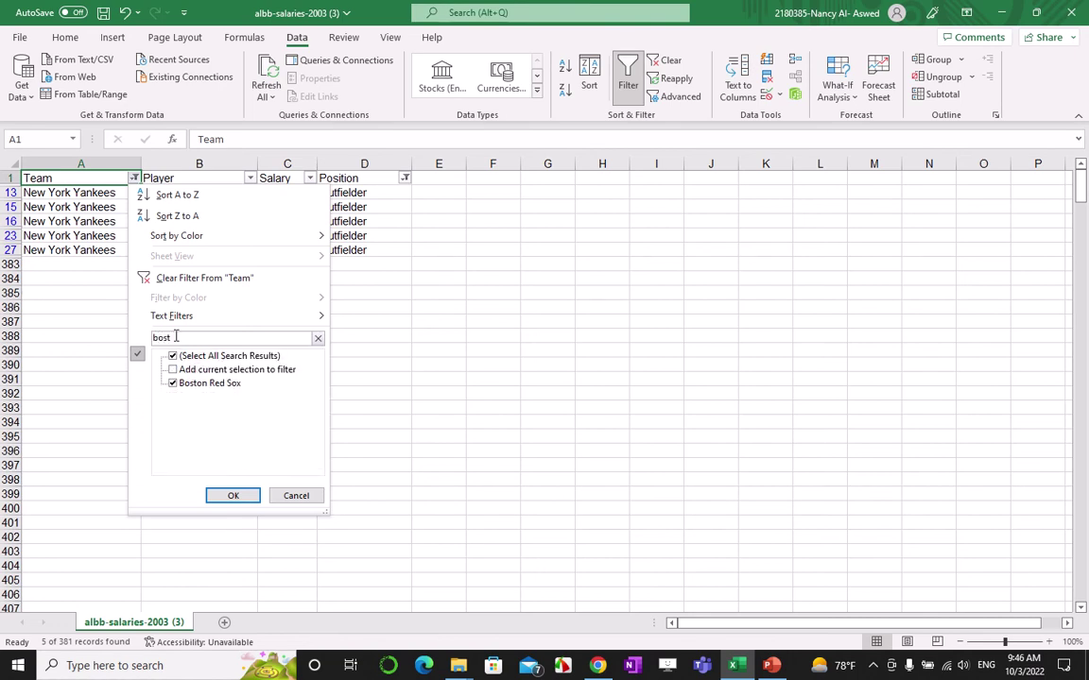
left_click(228, 497)
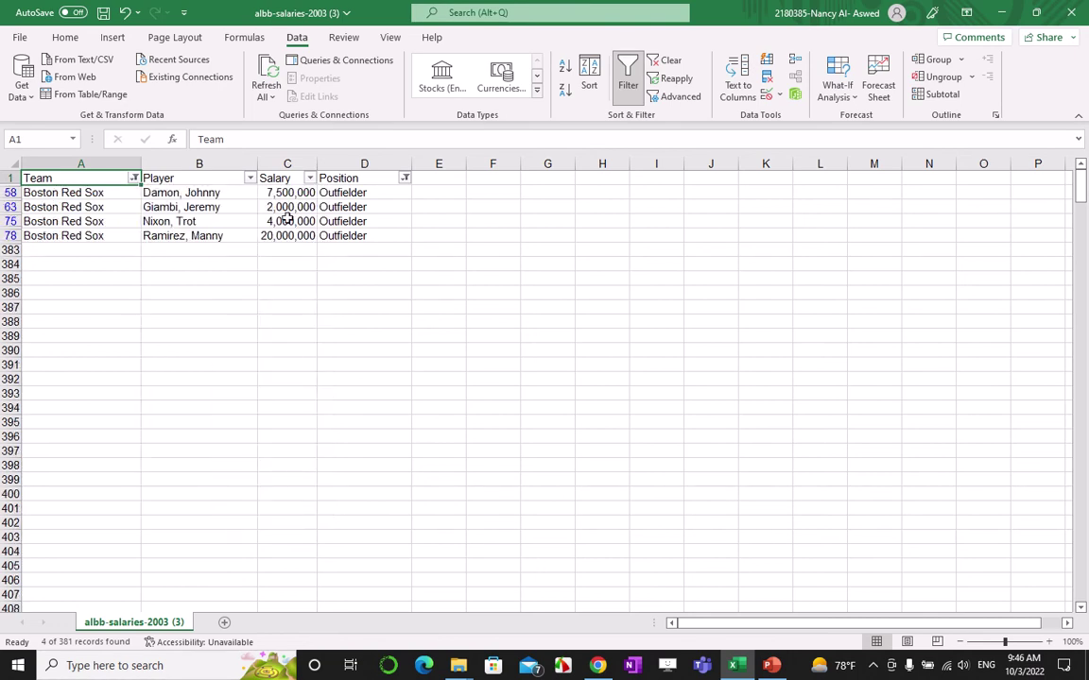
left_click(405, 179)
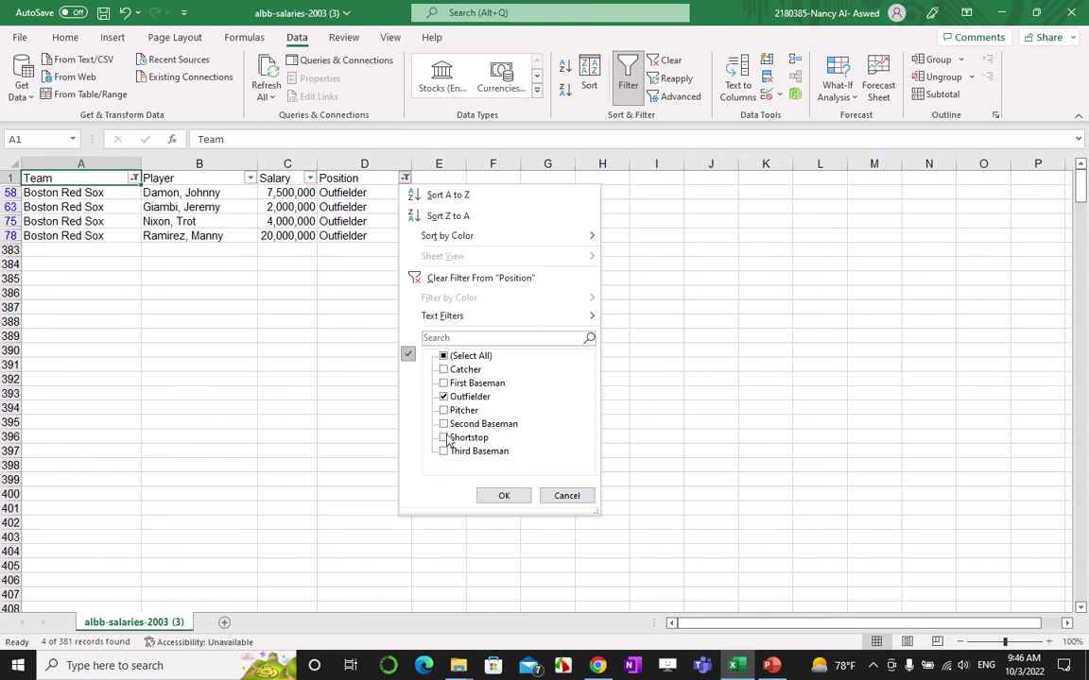
left_click(445, 438)
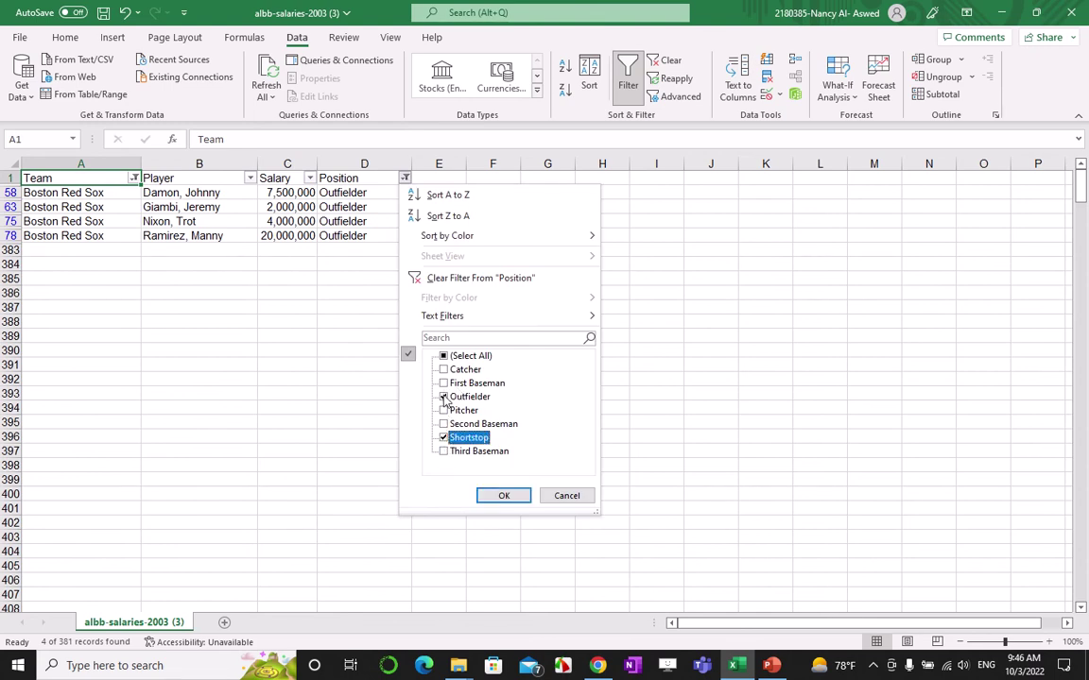
left_click(445, 397)
left_click(504, 500)
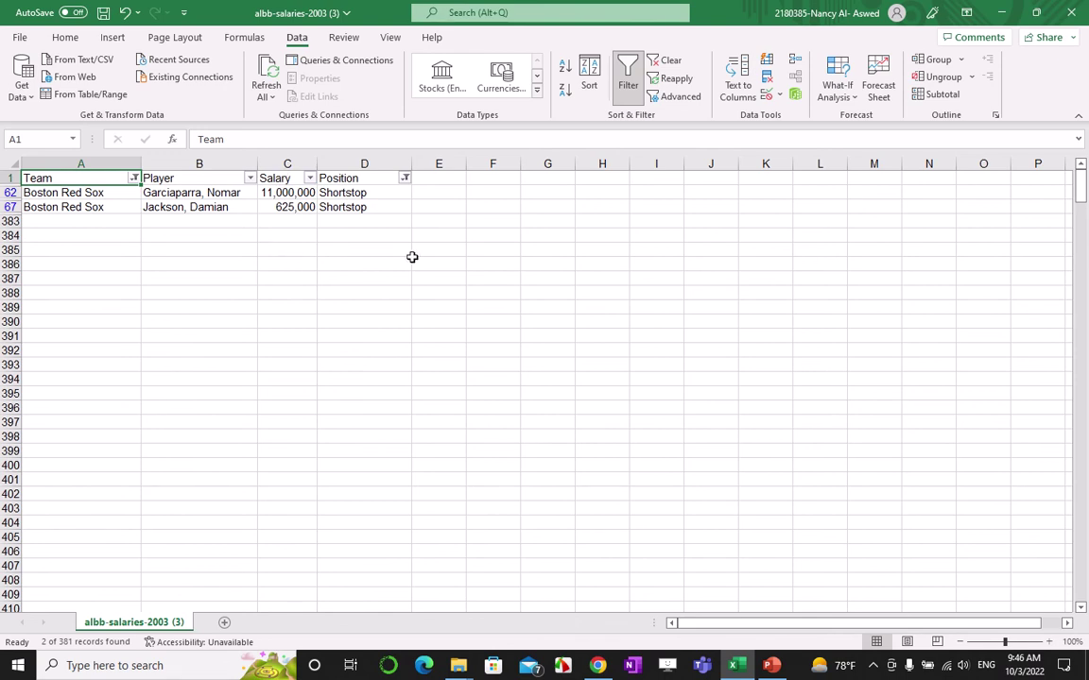
Step: Total the Shortstop salaries with =C62+C67 in H67 (11,625,000), then minimize Excel
left_click(607, 202)
type("=")
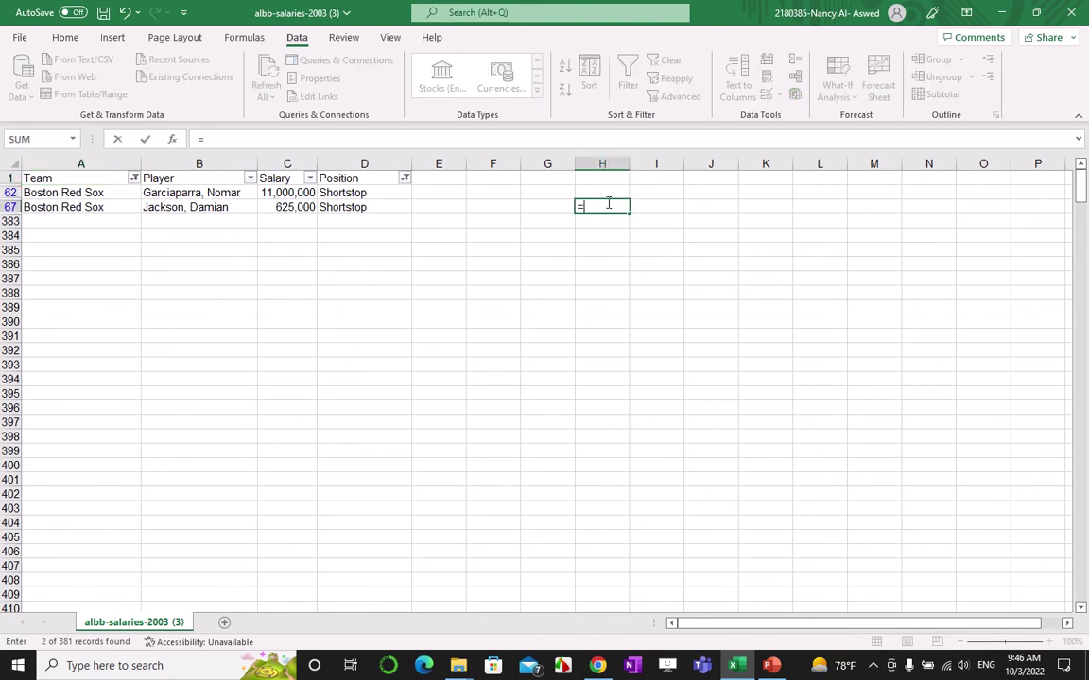
left_click(297, 192)
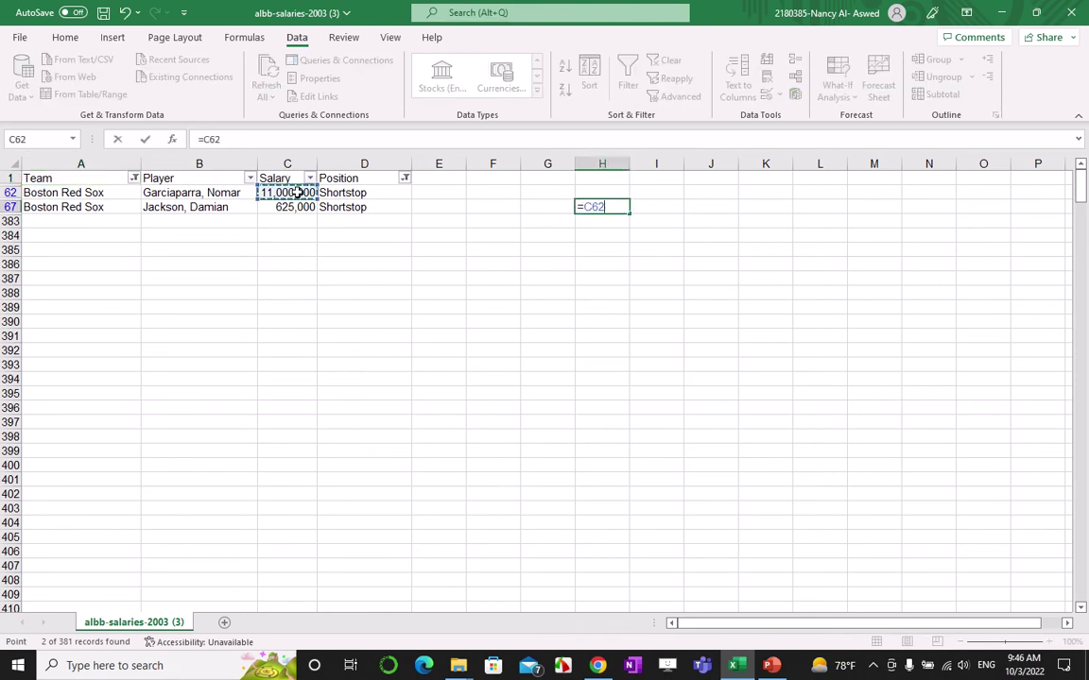
type("+")
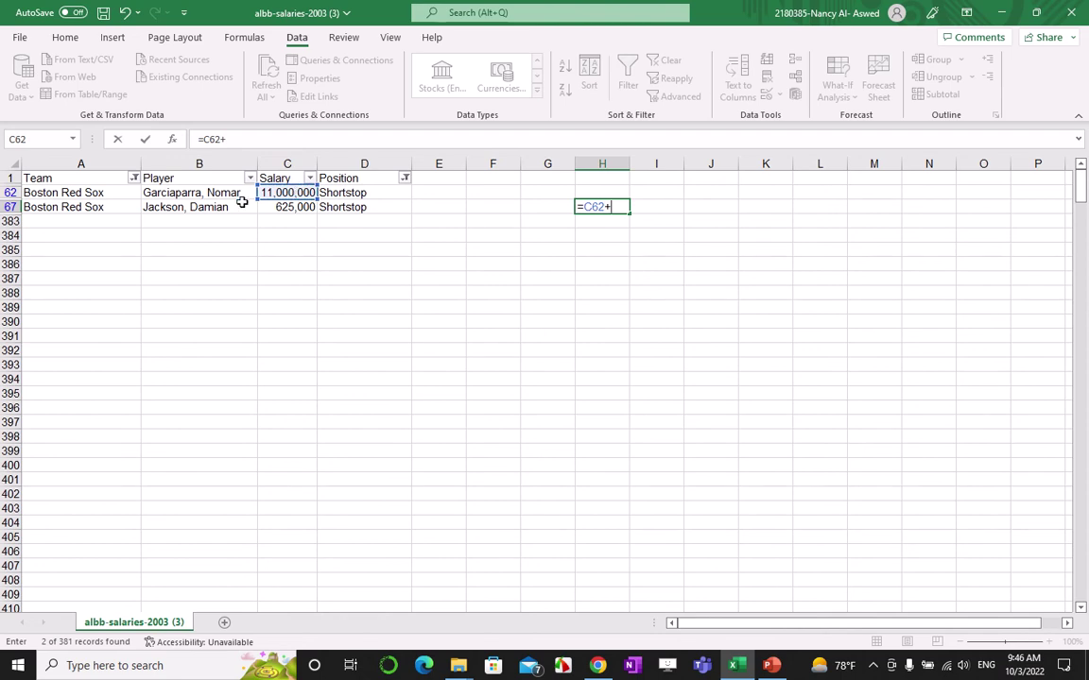
left_click(300, 211)
key("Return")
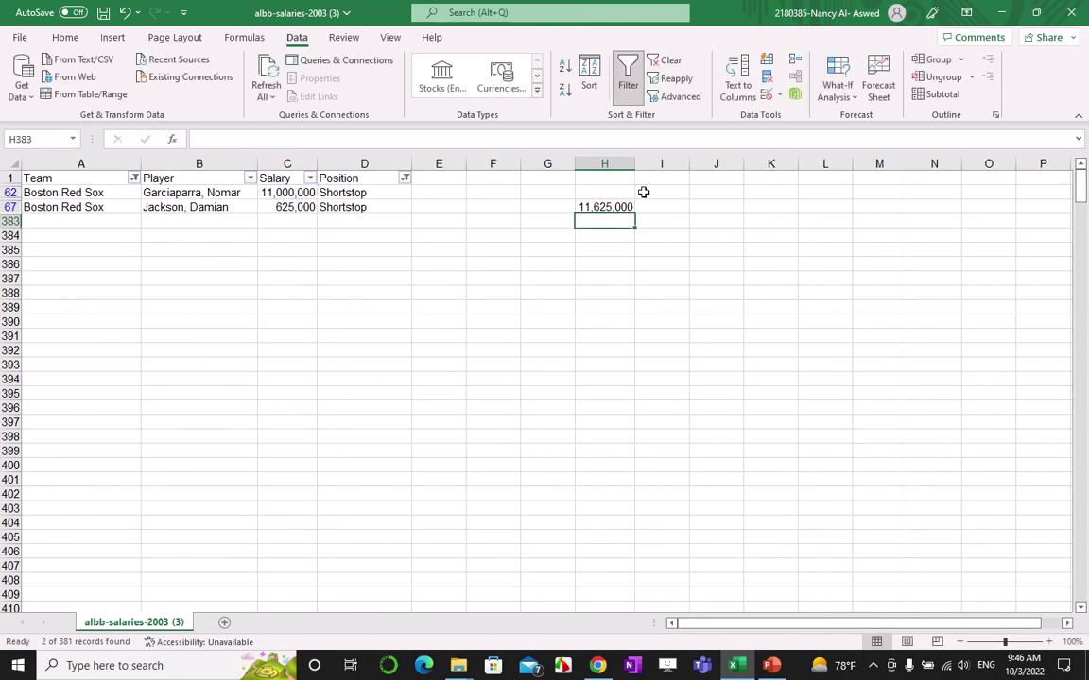
left_click(1001, 13)
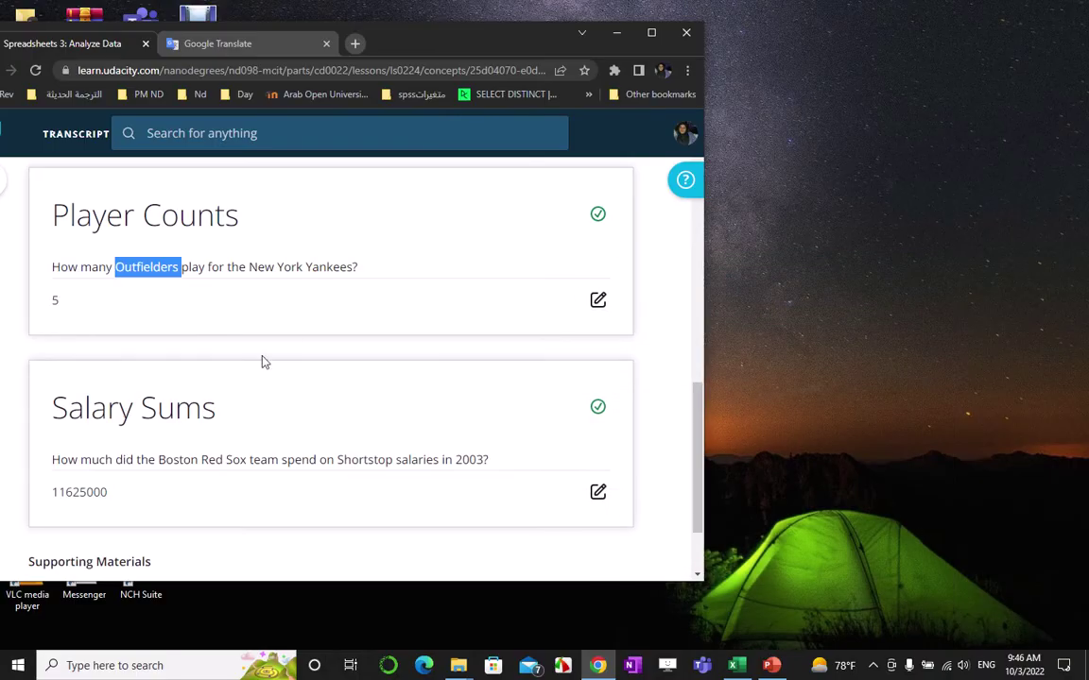
Step: Bring Excel back and toggle AutoFilter off with Alt+A+T so every row shows
left_click(737, 665)
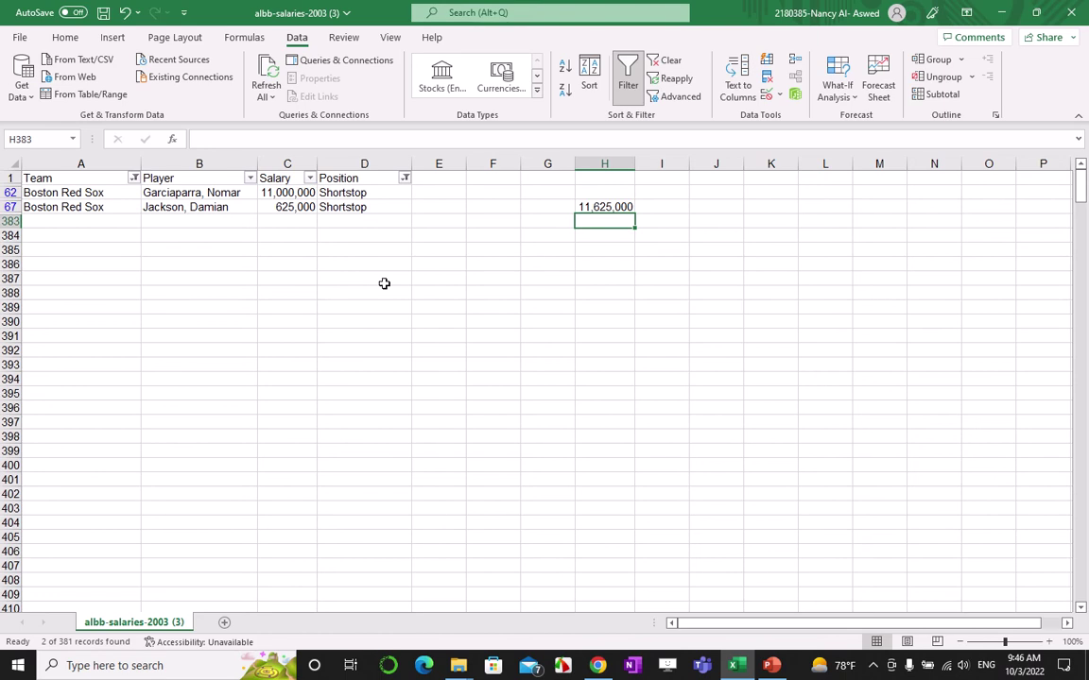
left_click(531, 247)
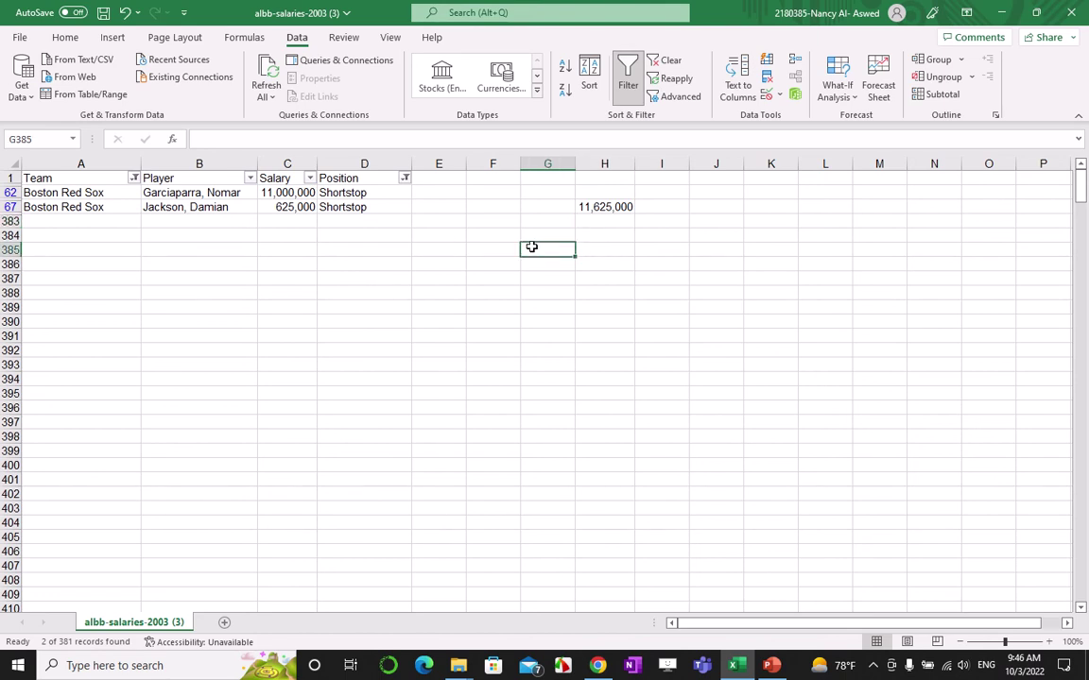
key("alt")
key("a")
key("t")
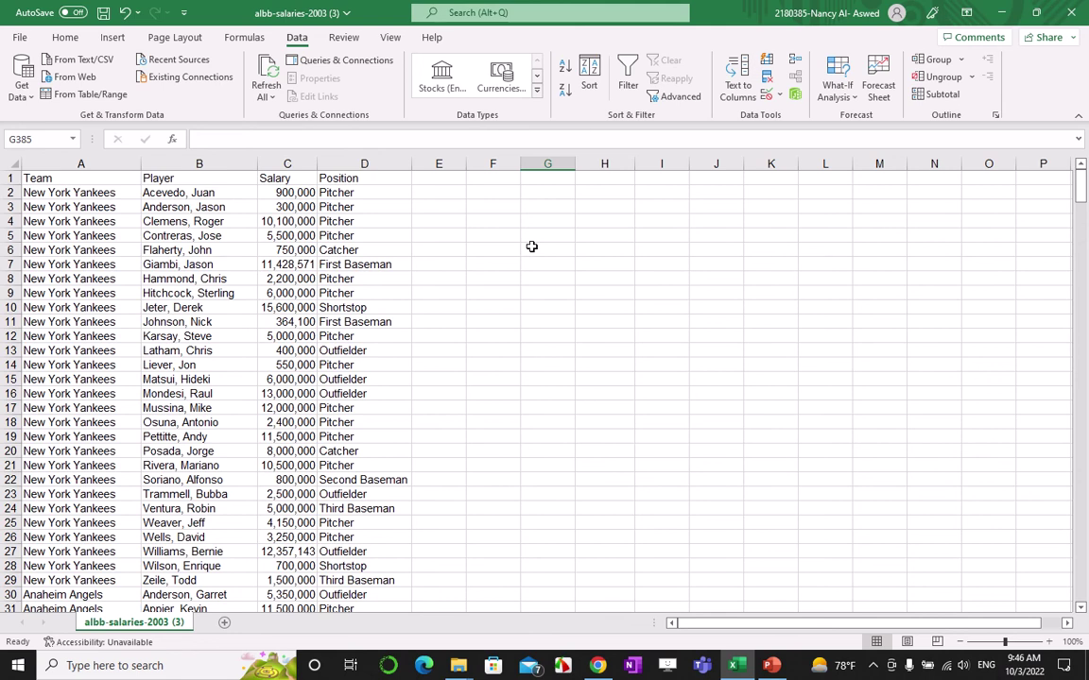
Step: Select the whole salary sheet and insert a PivotTable from it on a new worksheet
left_click(127, 275)
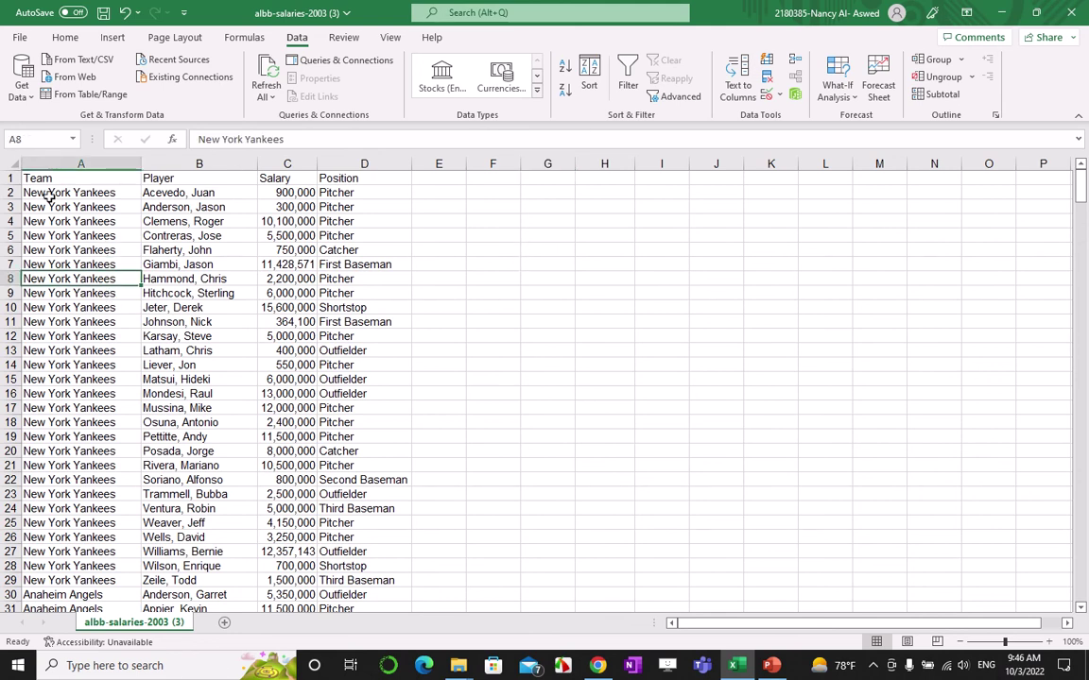
left_click(16, 162)
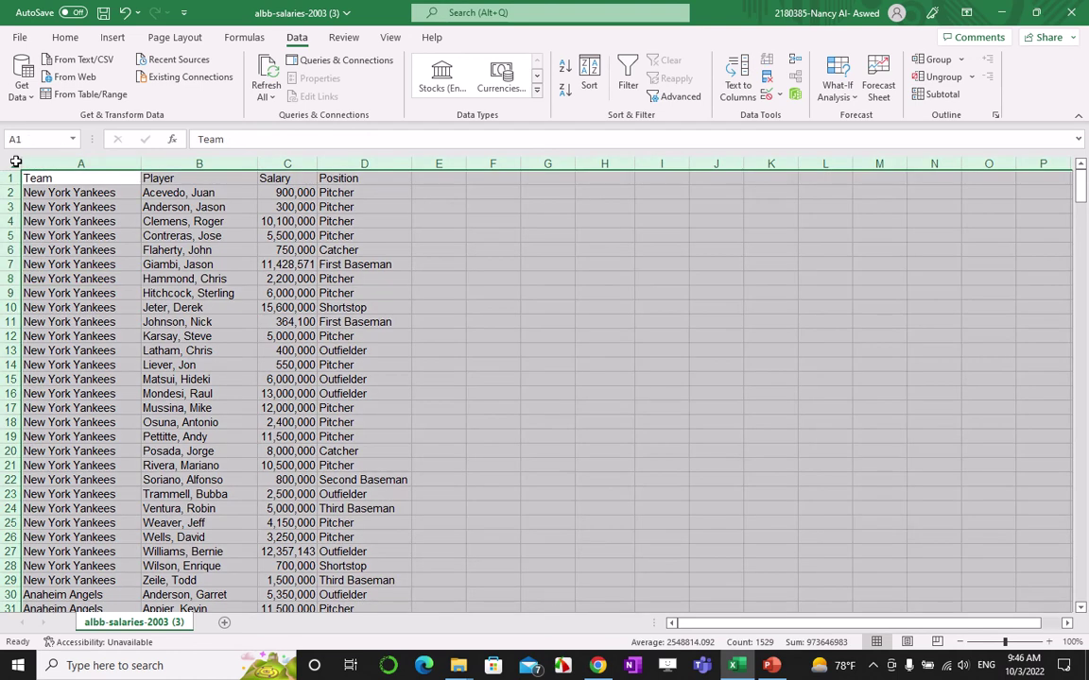
left_click(111, 37)
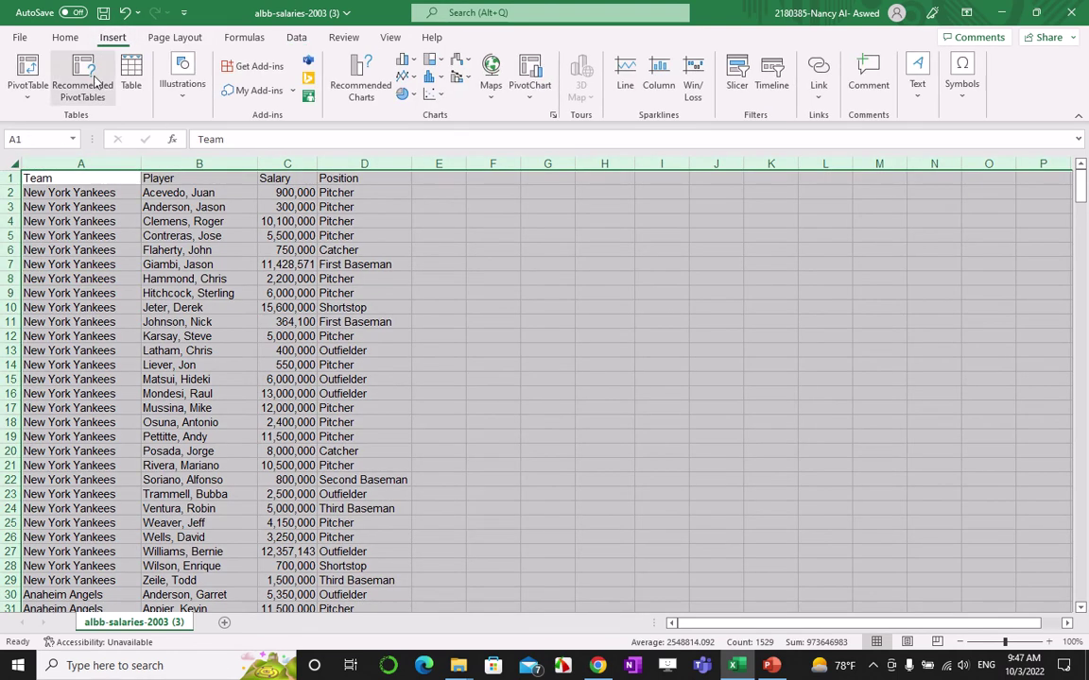
left_click(27, 90)
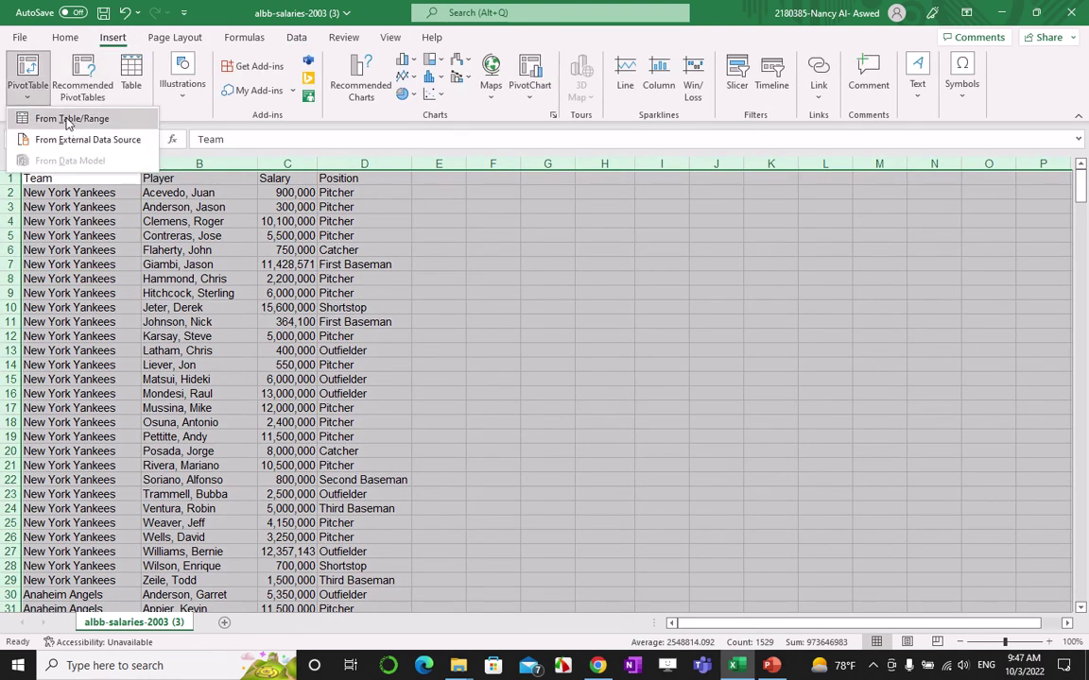
left_click(66, 118)
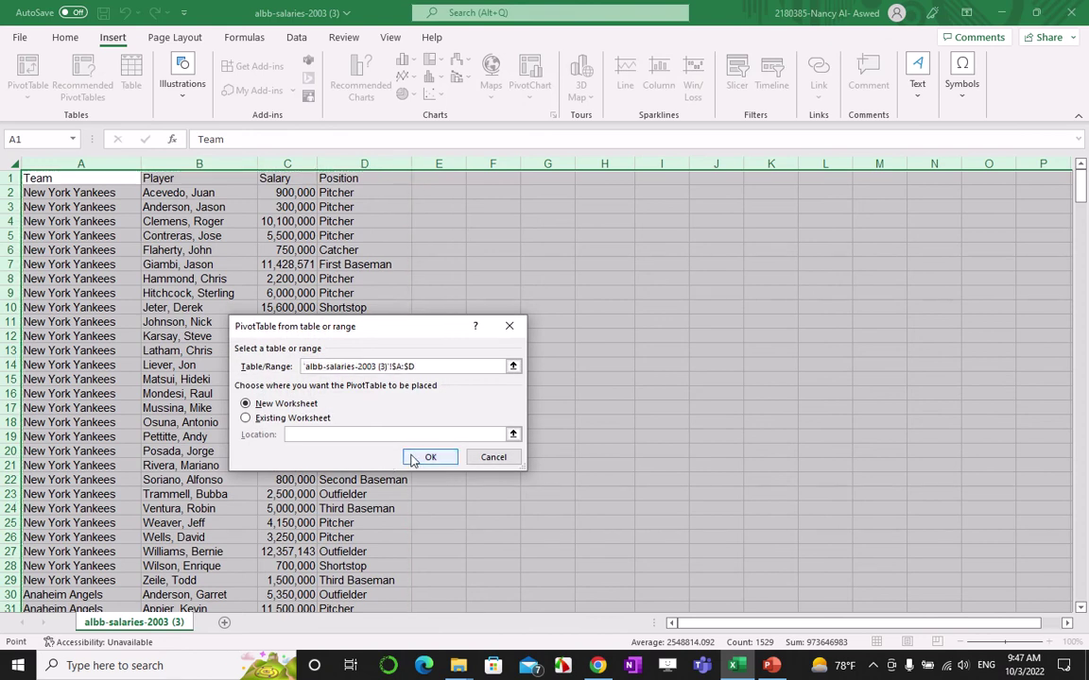
left_click(427, 457)
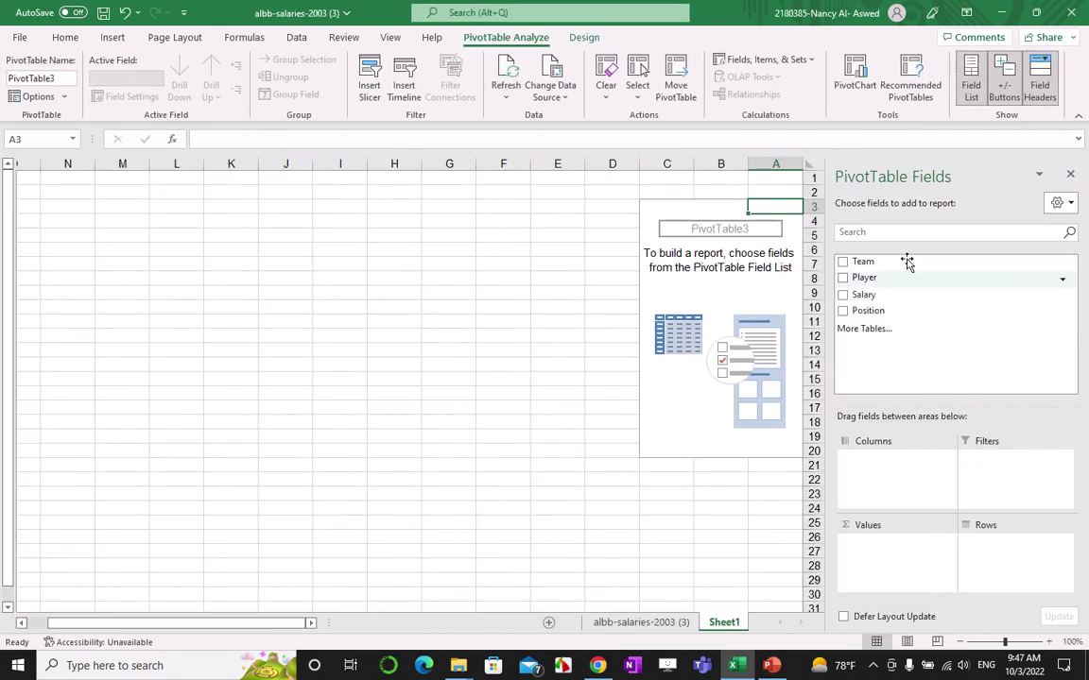
Step: Set Sheet1 to left-to-right; put Team in Filters, Player in Rows, Salary in Values
left_click(175, 38)
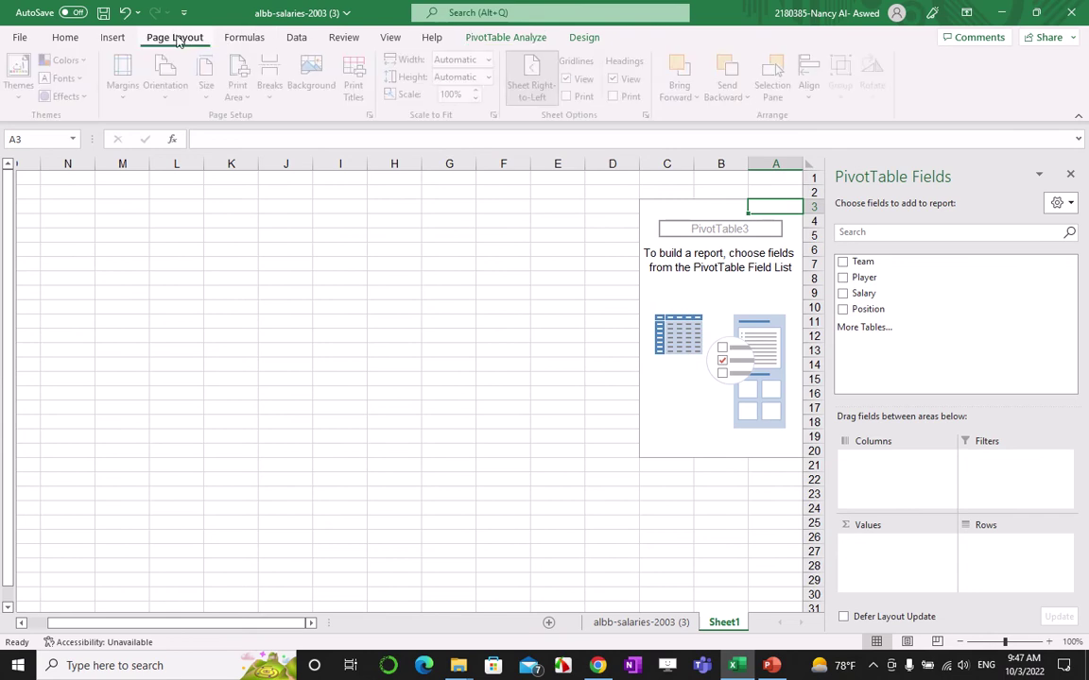
left_click(535, 83)
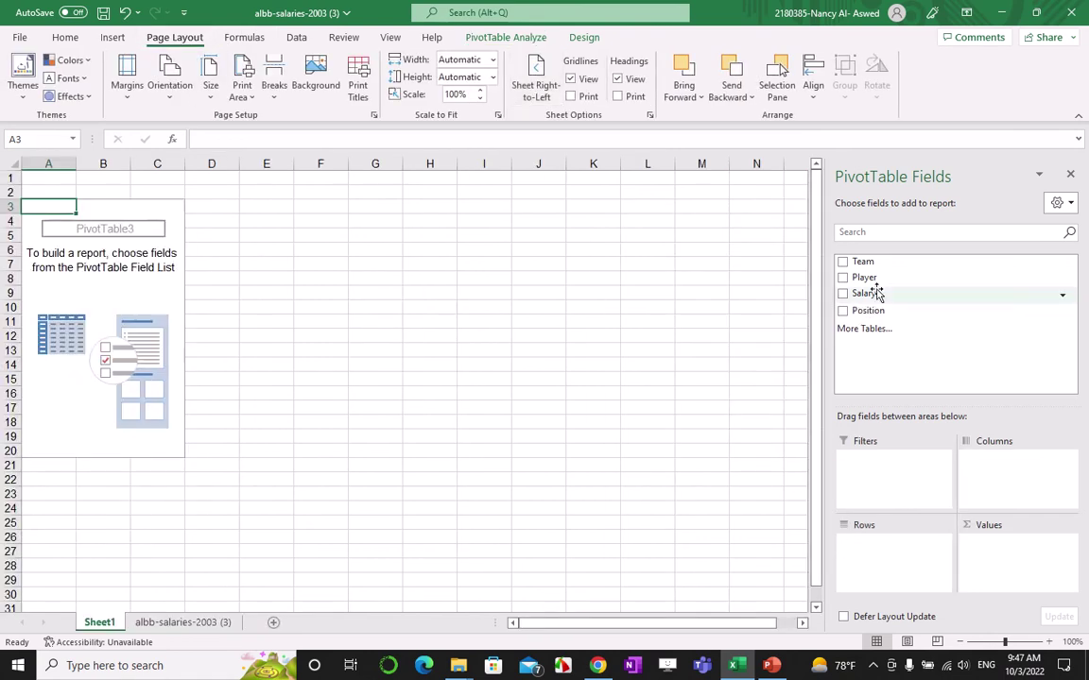
left_click_drag(862, 262, 894, 472)
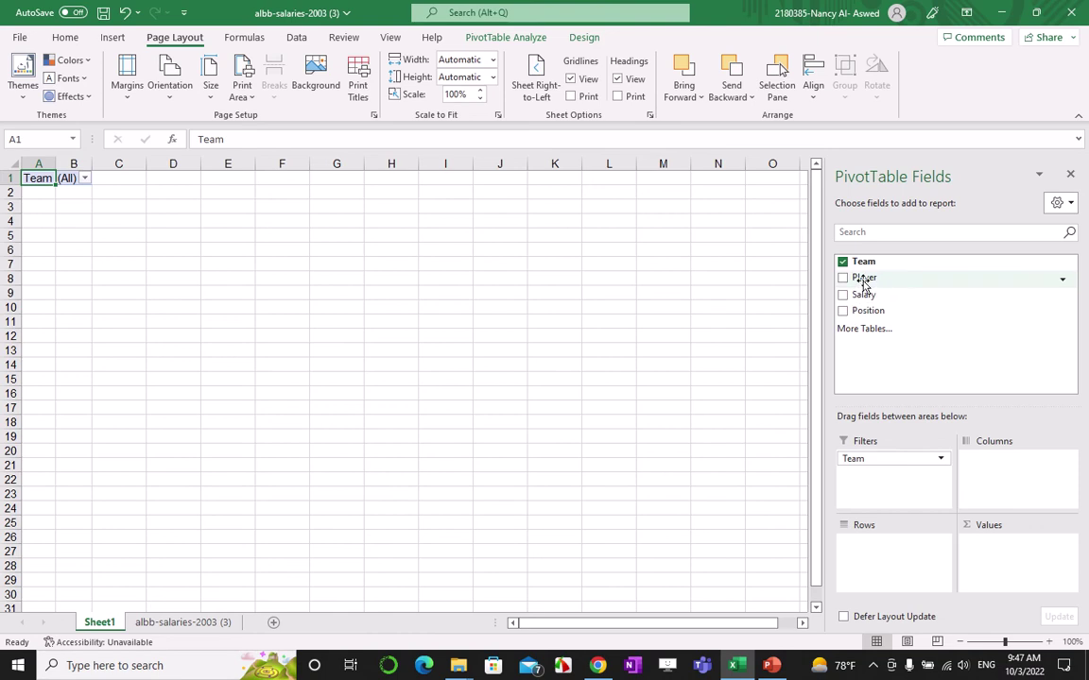
left_click_drag(862, 278, 872, 558)
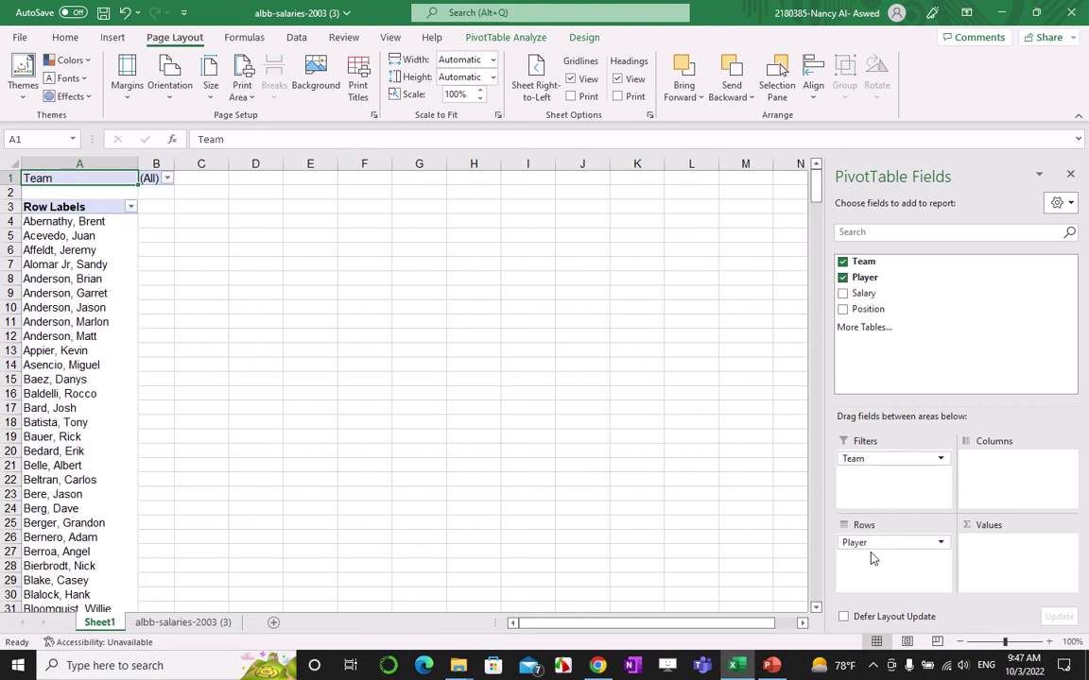
left_click_drag(863, 293, 1013, 556)
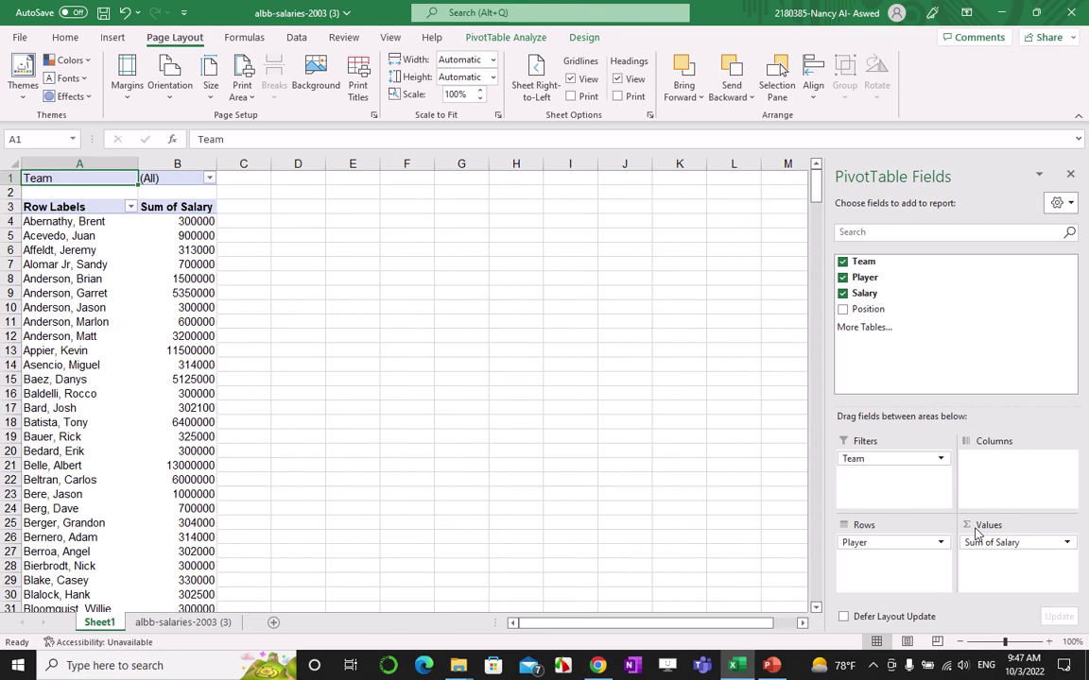
left_click(1067, 543)
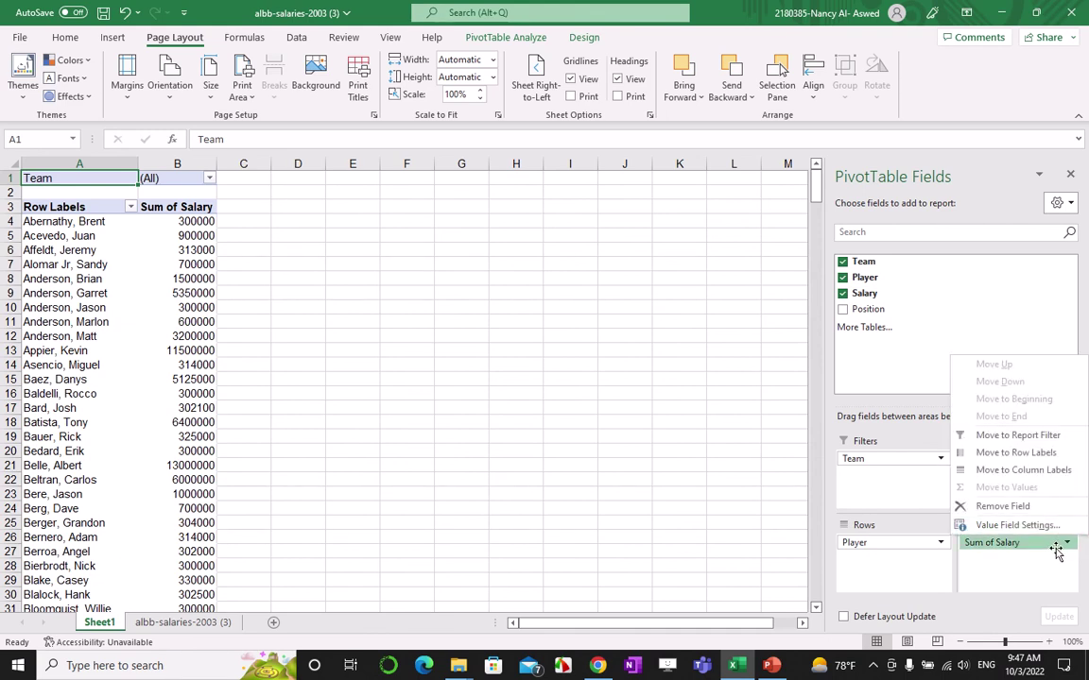
left_click(1054, 533)
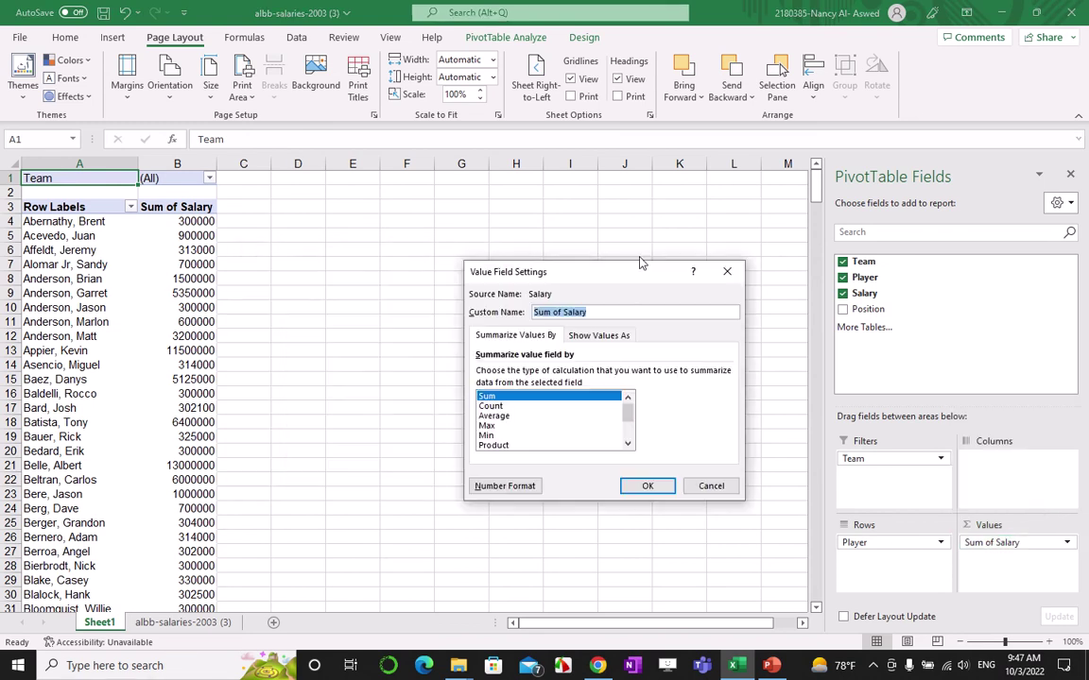
left_click_drag(354, 253, 630, 191)
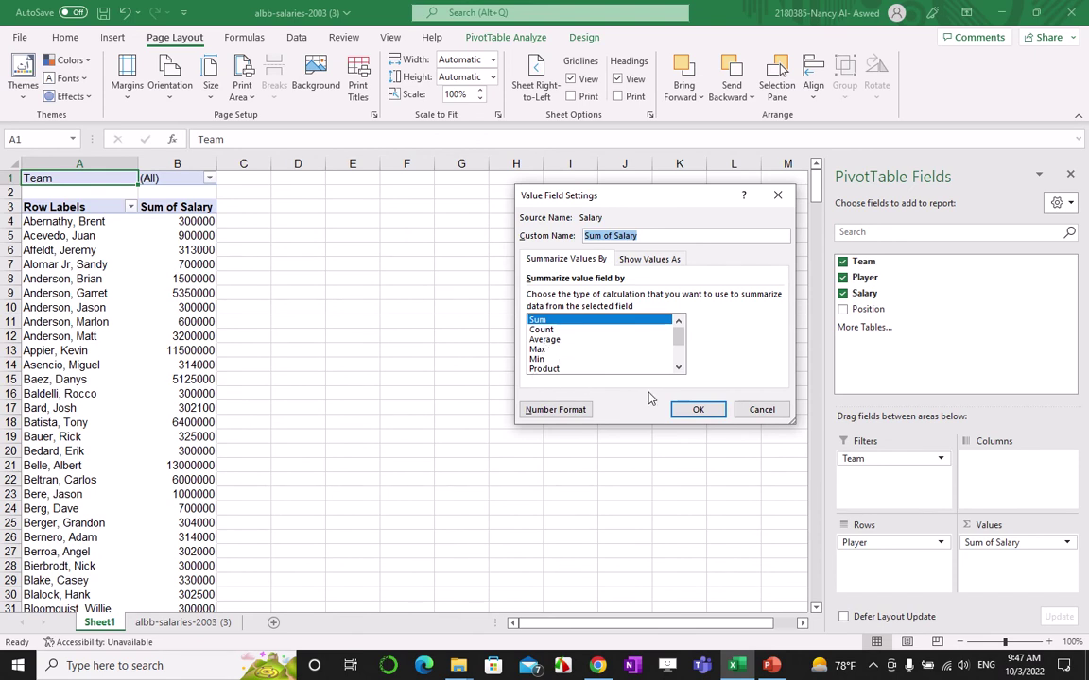
key("Return")
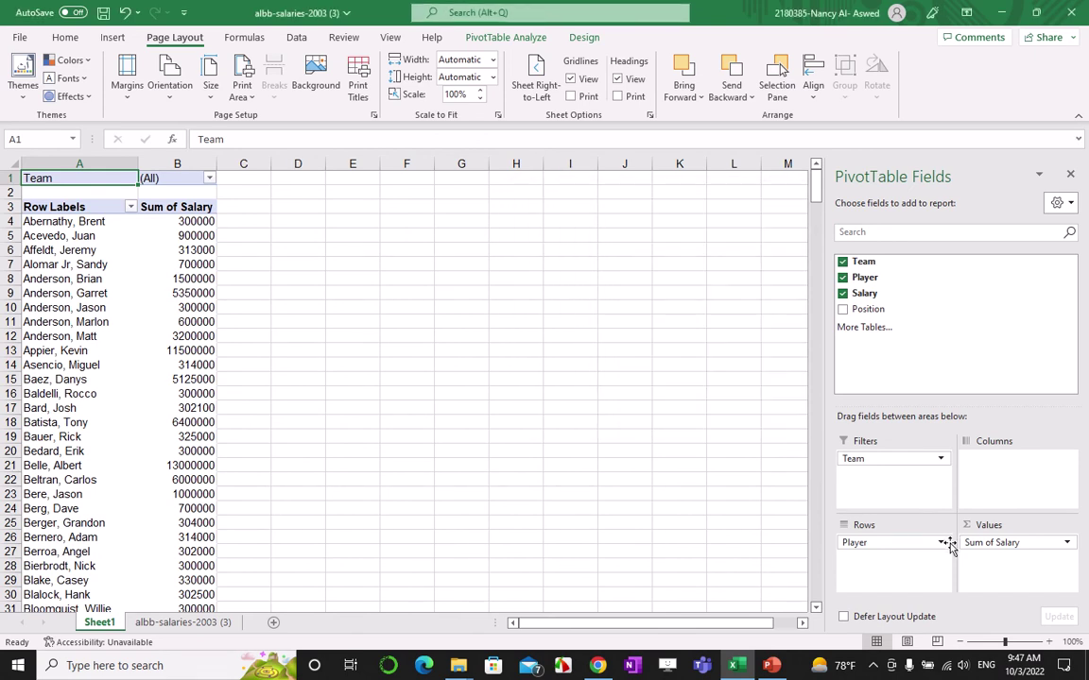
Step: Hide PivotTable subtotals, switch to tabular layout, and add Position as a second row field
left_click(584, 38)
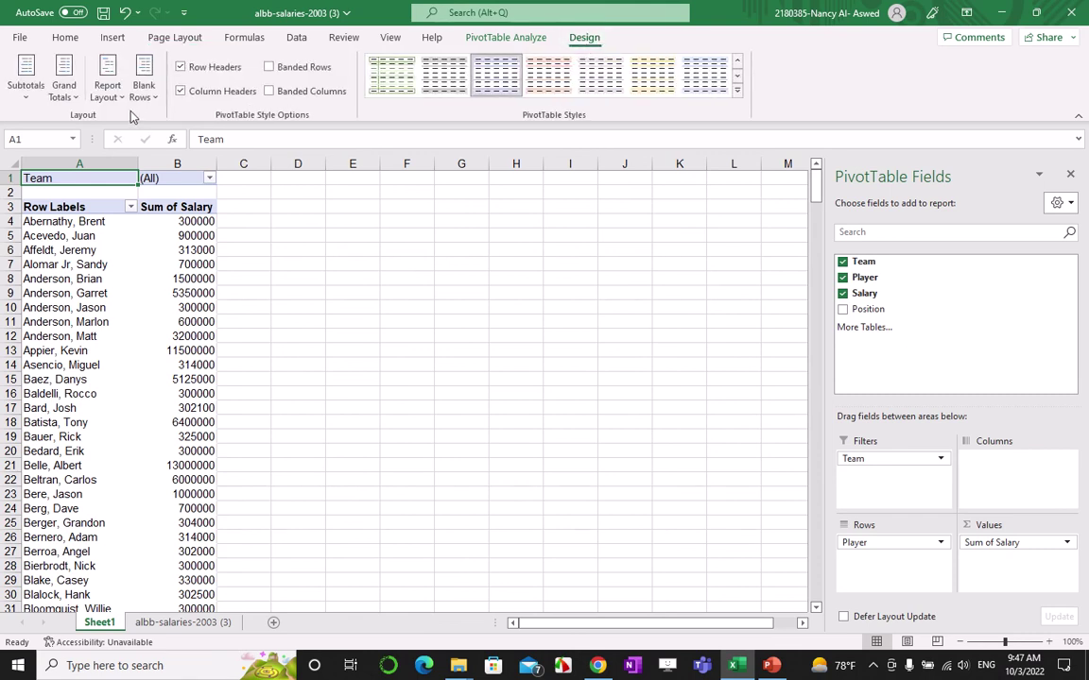
left_click(27, 92)
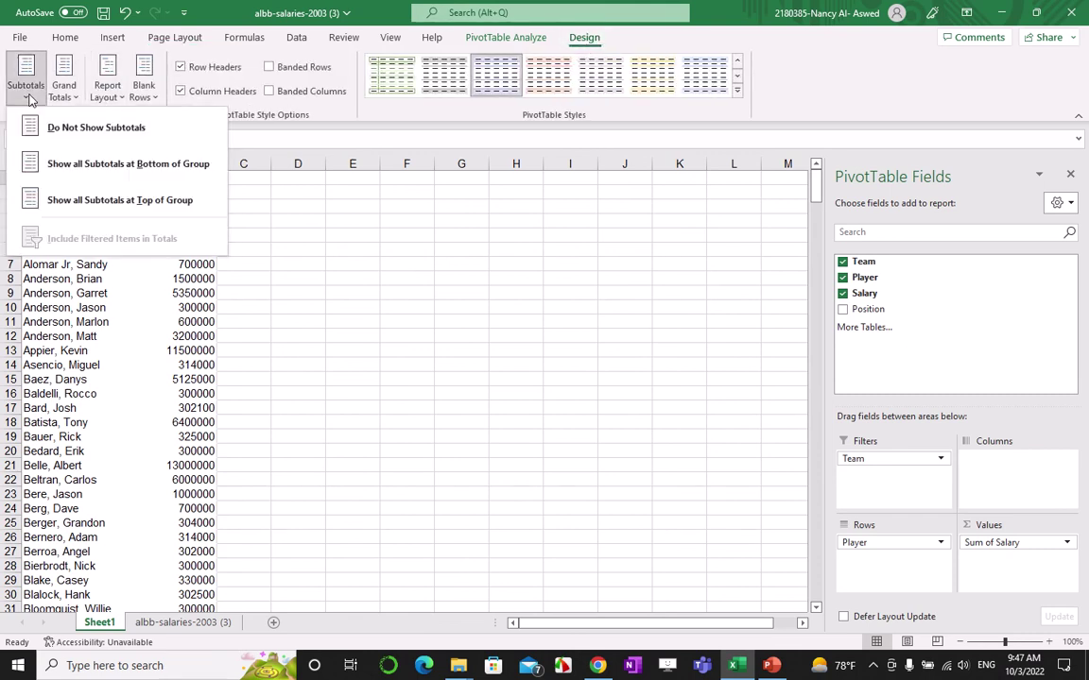
left_click(92, 137)
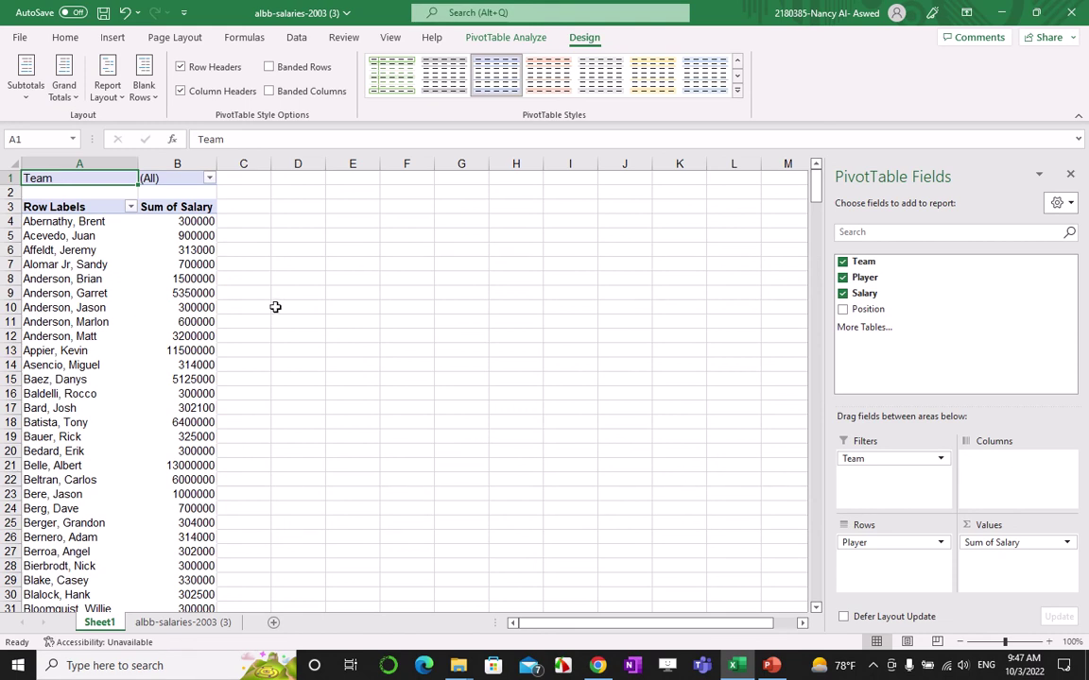
left_click(77, 99)
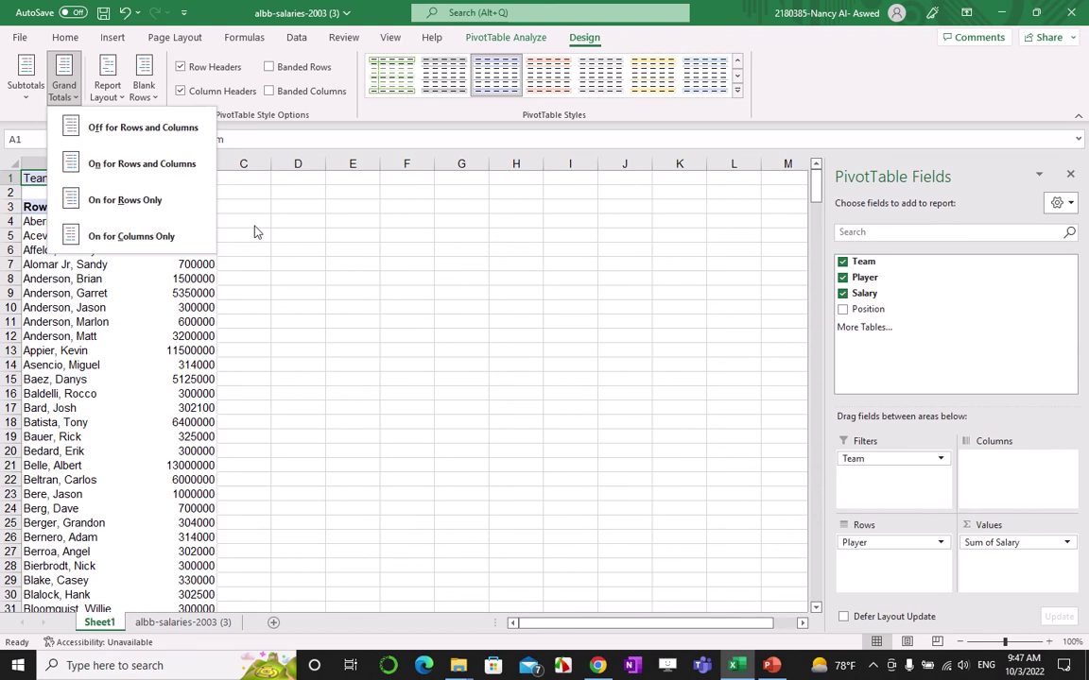
left_click(110, 95)
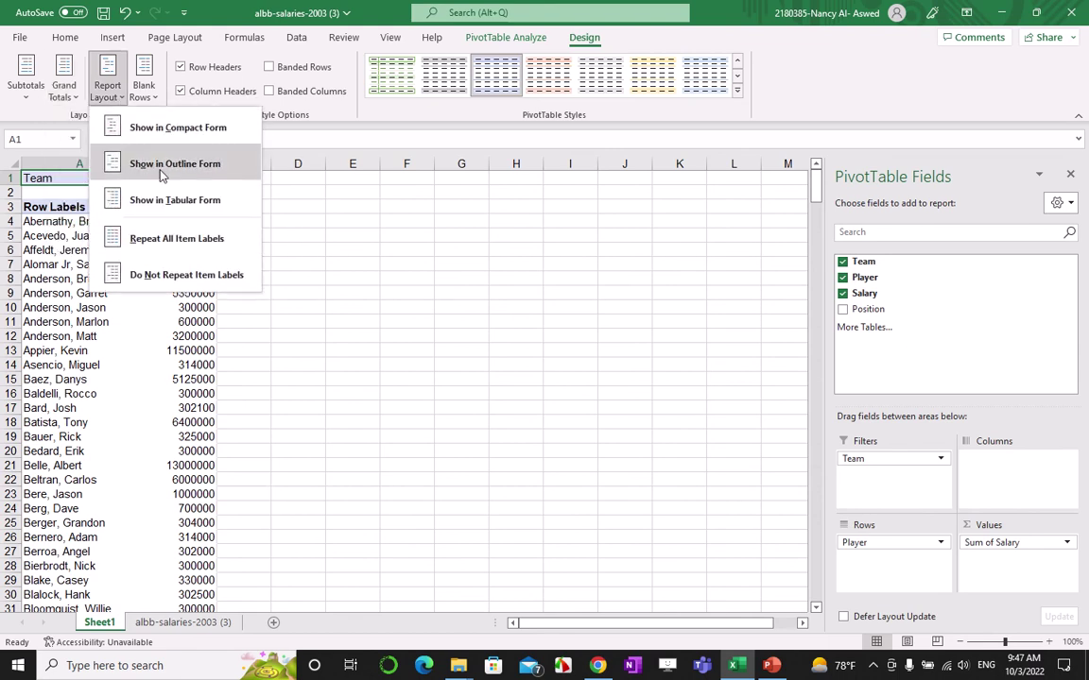
left_click(186, 202)
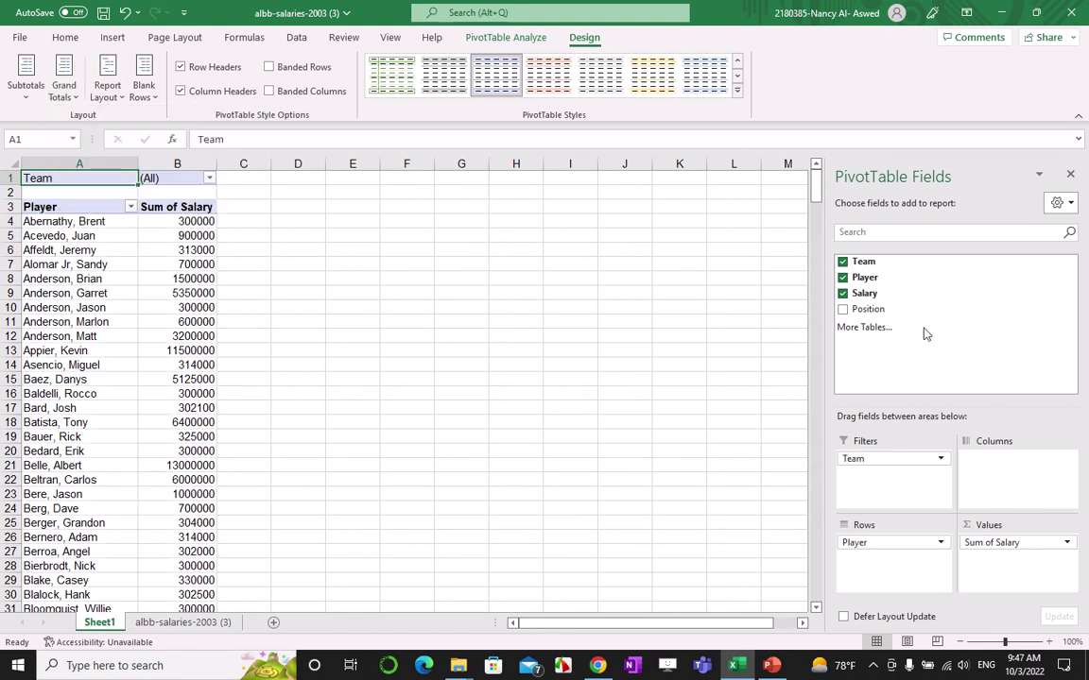
mouse_move(866, 310)
left_mouse_down()
mouse_move(884, 571)
mouse_move(879, 562)
left_mouse_up()
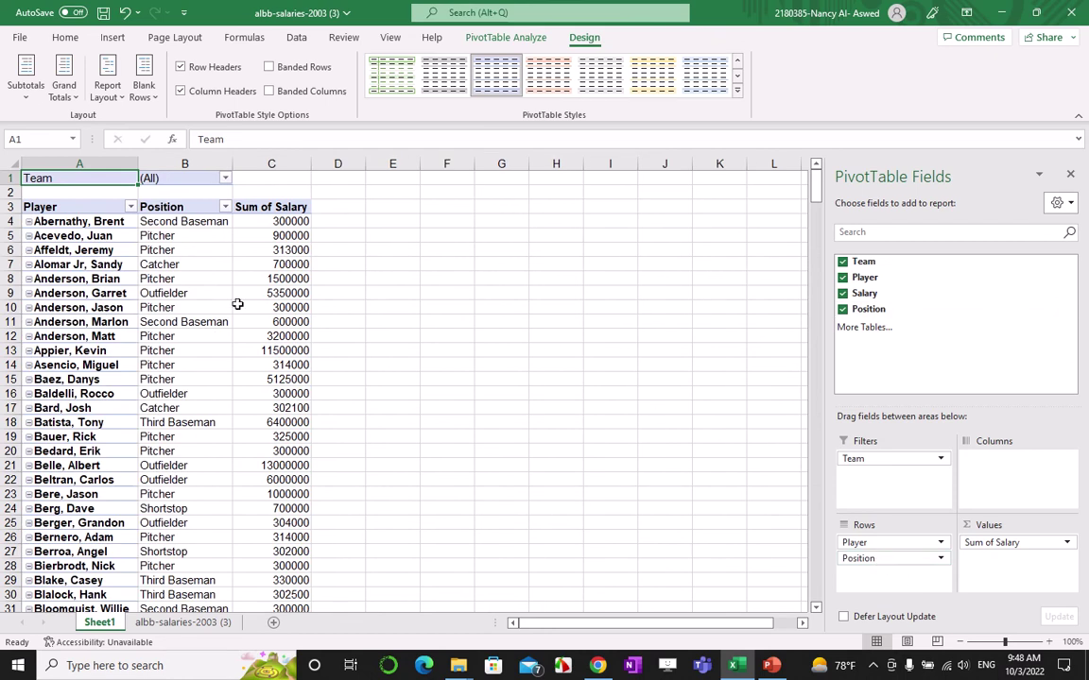
Step: Open the Team filter in B1 and enable Select Multiple Items, after briefly checking the quiz
left_click(225, 178)
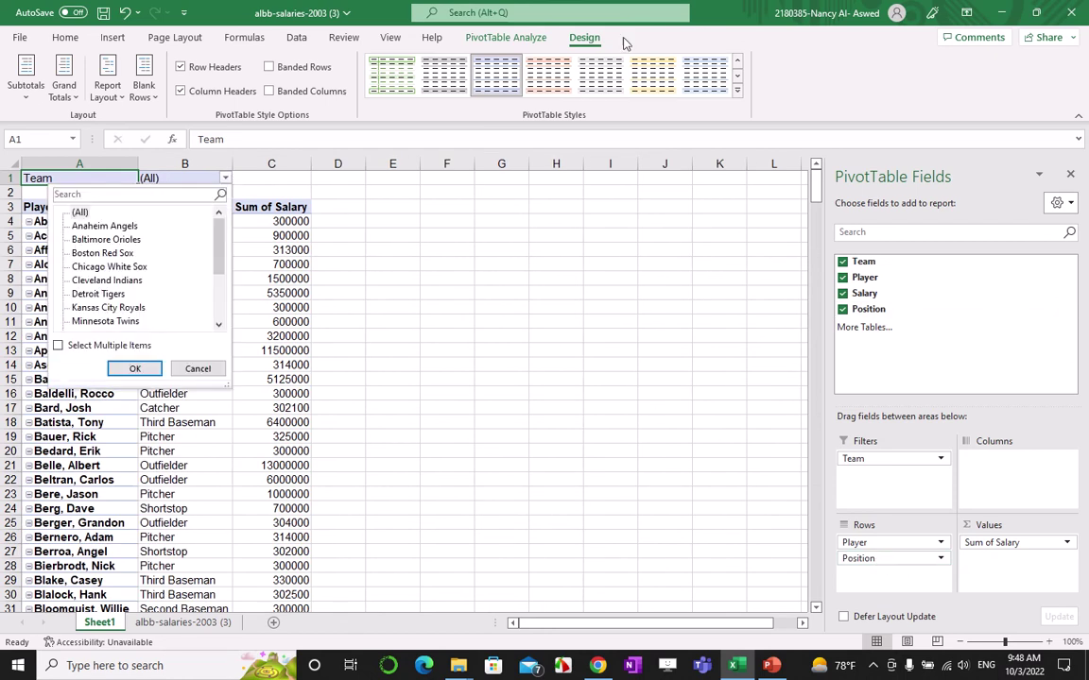
left_click(1040, 13)
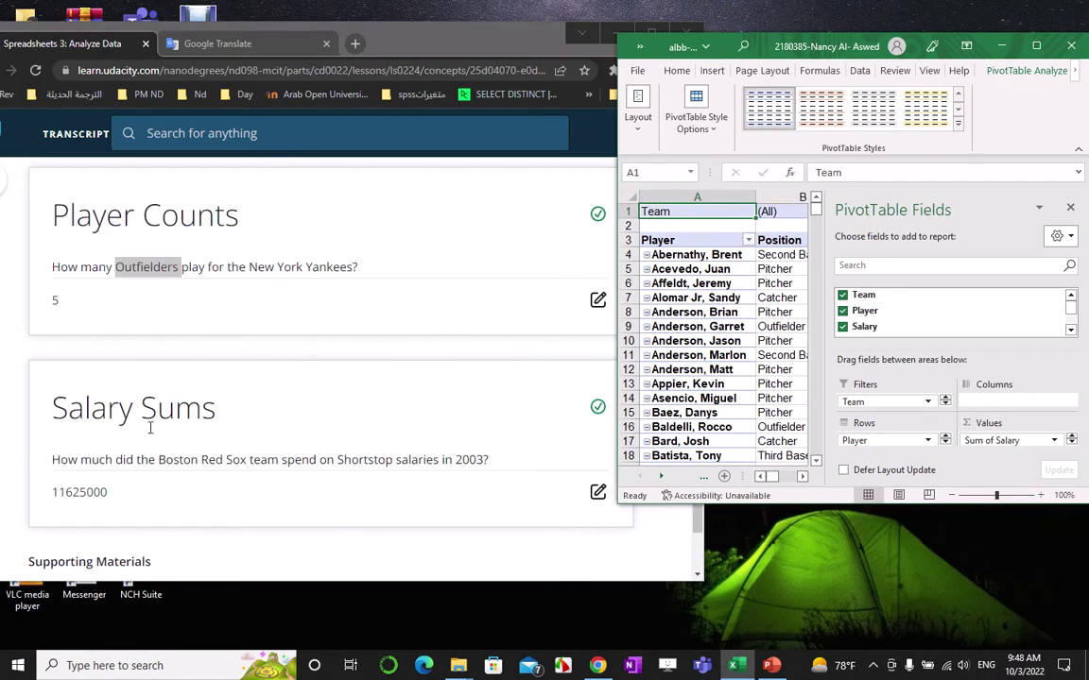
left_click(1036, 45)
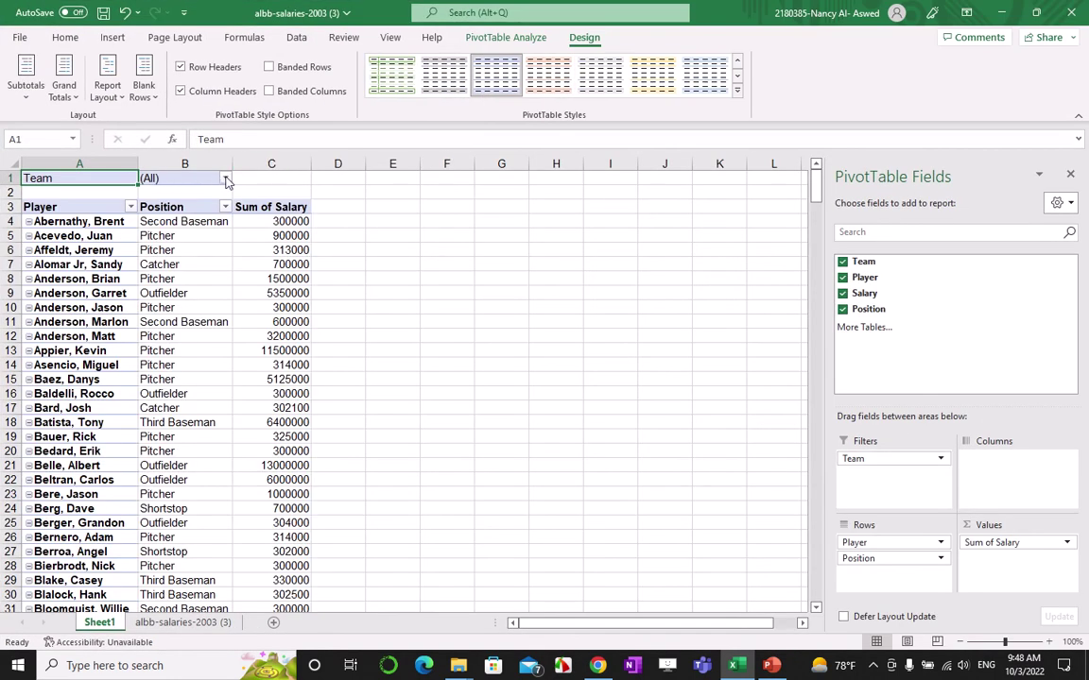
left_click(225, 178)
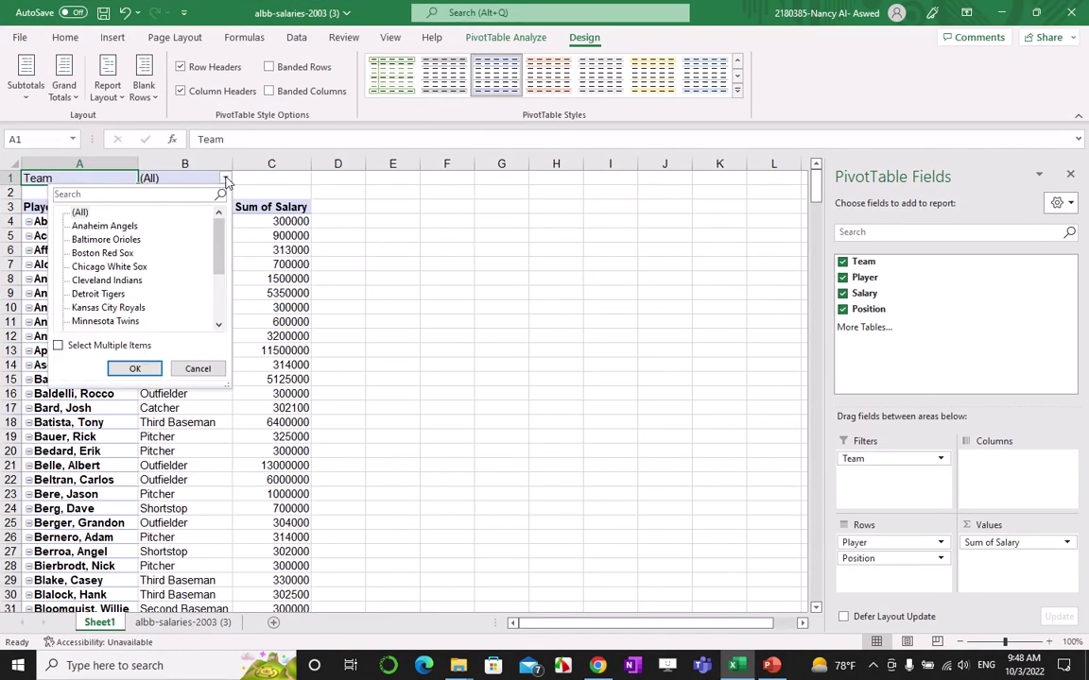
left_click(73, 346)
type("new")
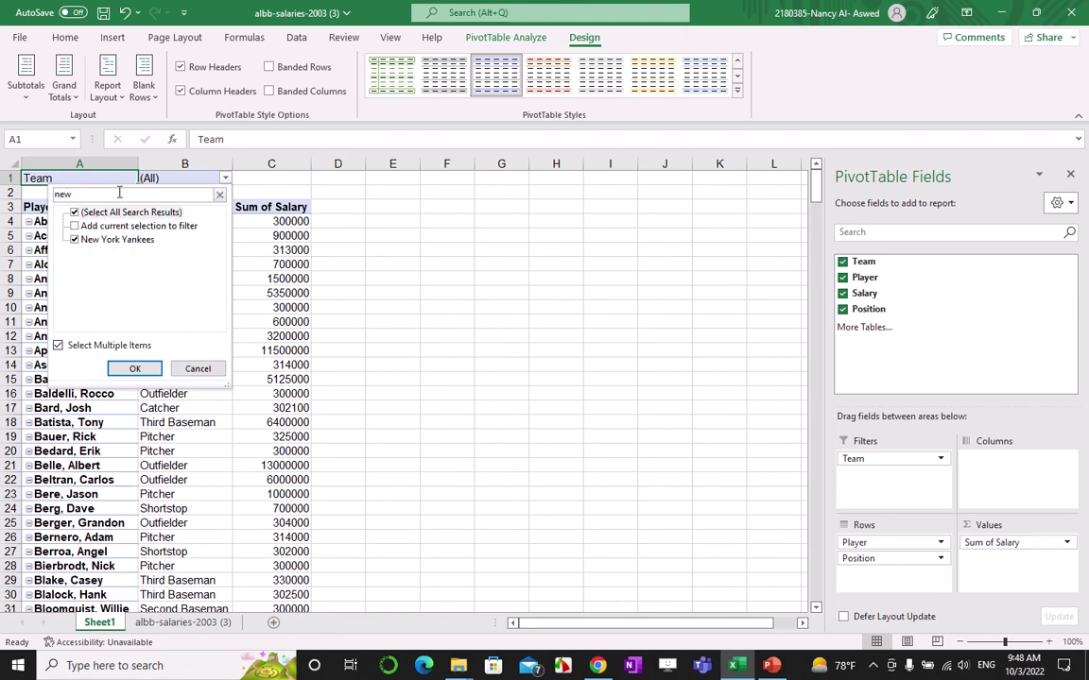
Step: Apply the New York Yankees team filter and limit Position to Outfielder only
left_click(135, 370)
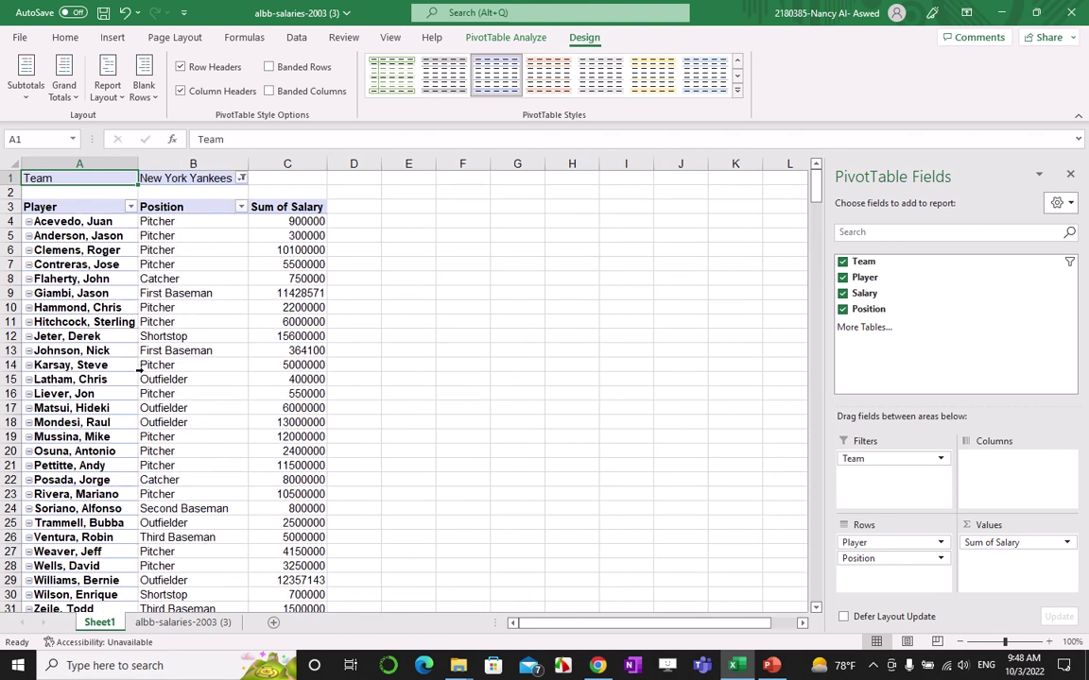
left_click(242, 208)
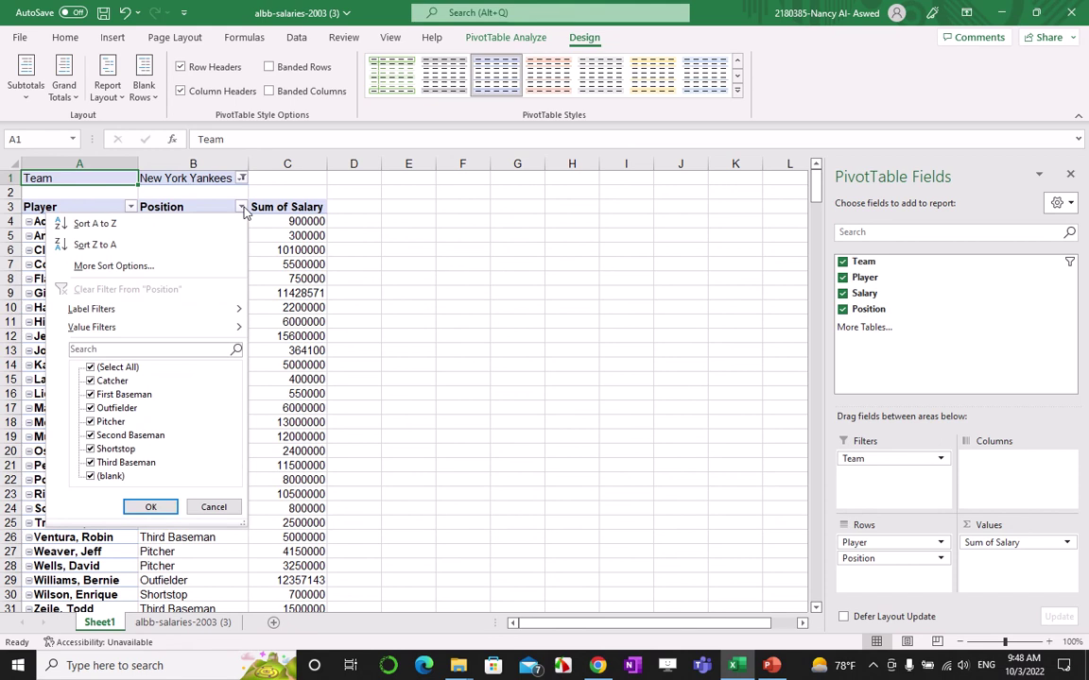
left_click(91, 368)
left_click(90, 409)
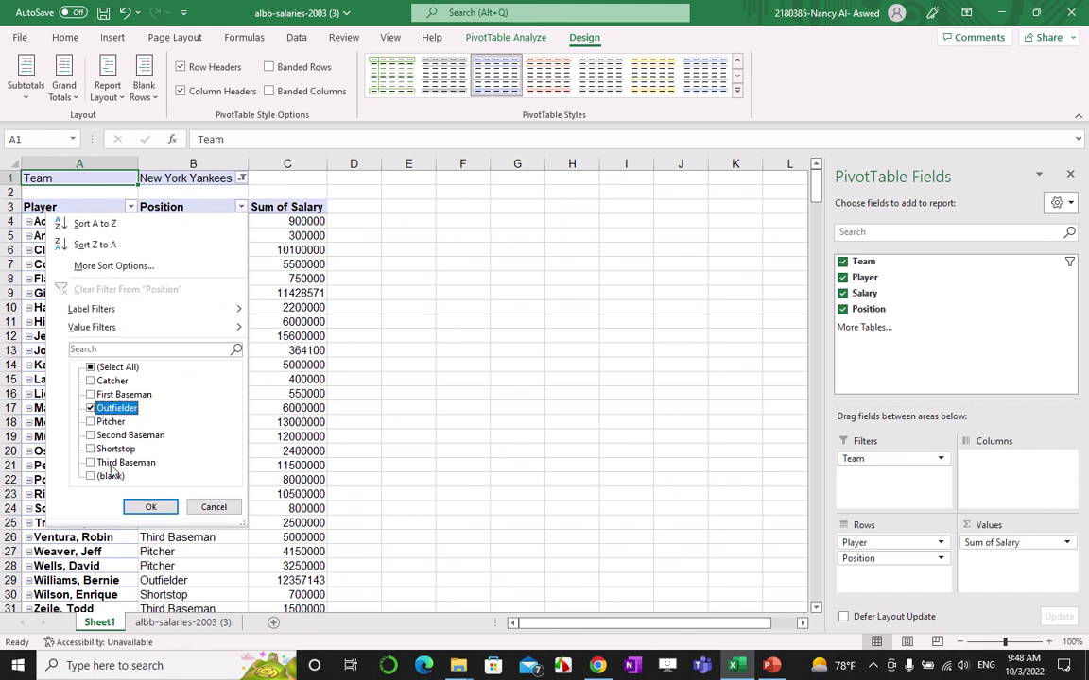
left_click(145, 505)
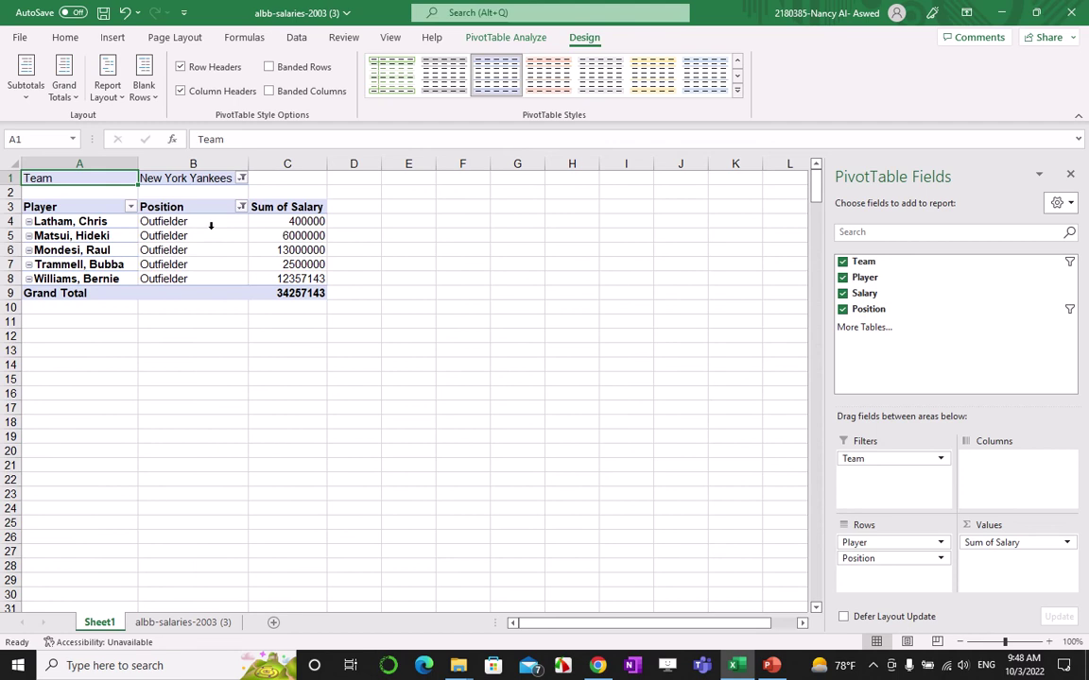
Step: Select the five Outfielder rows B4:B8 to count them and compare with the Udacity quiz
left_click_drag(208, 212, 208, 281)
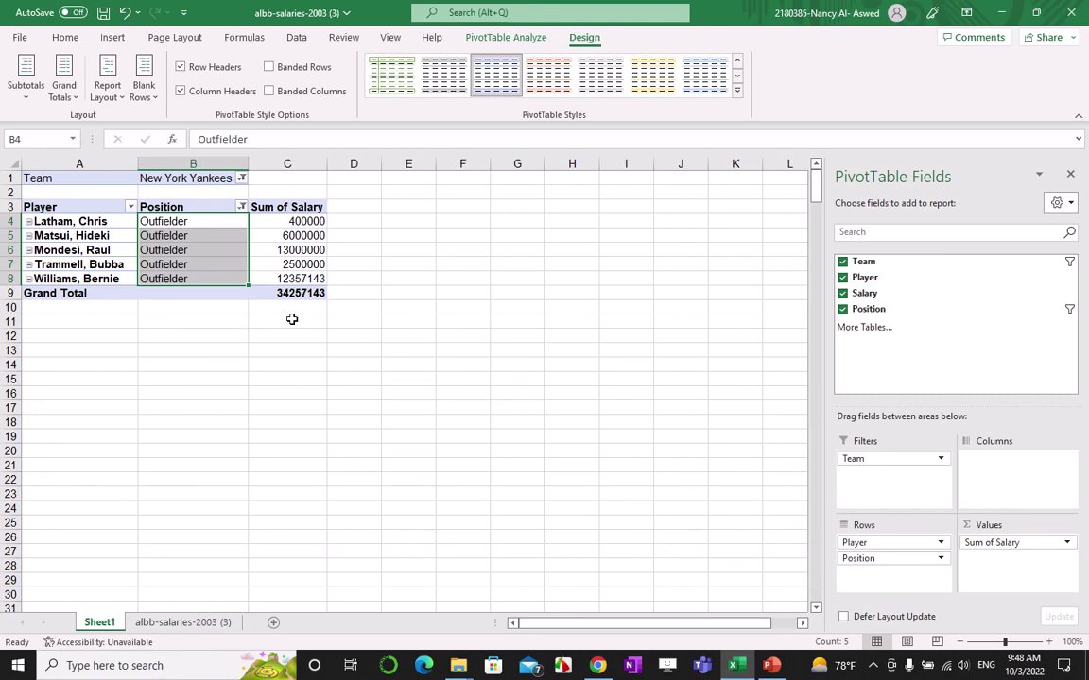
left_click(1036, 13)
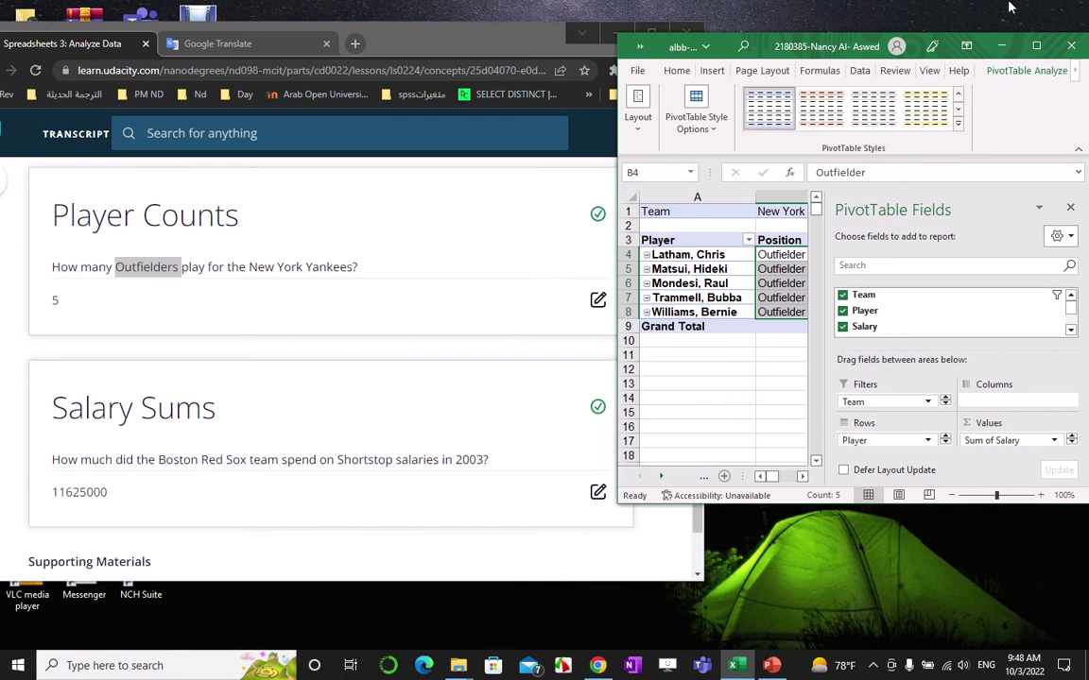
left_click_drag(832, 46, 605, 14)
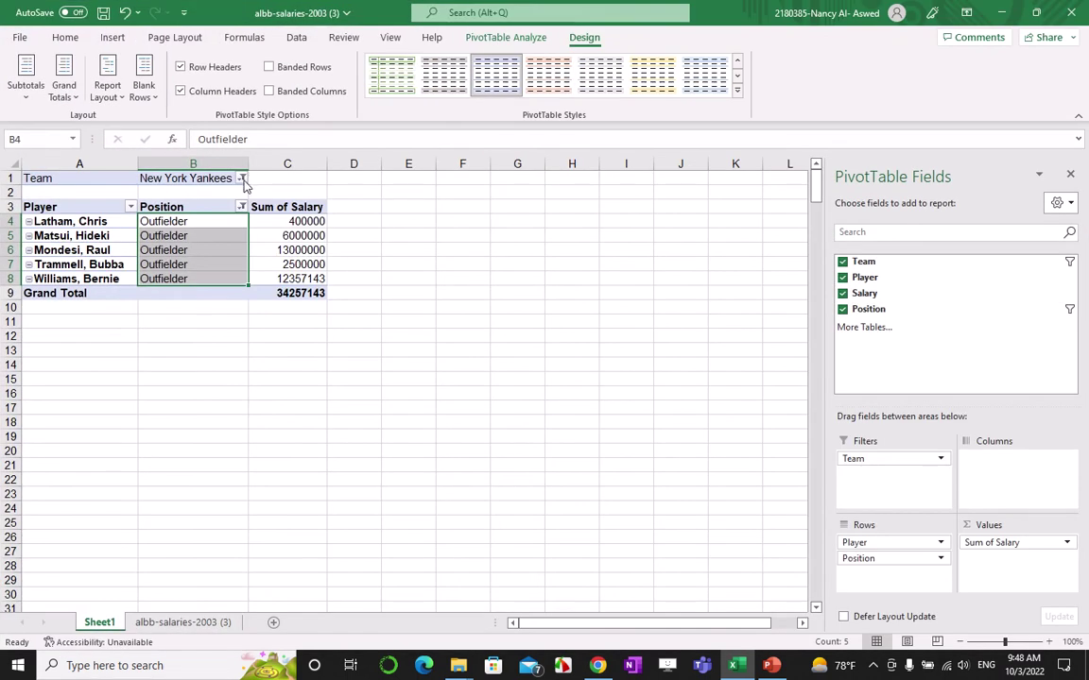
Step: Change the Team filter to Boston Red Sox instead of New York Yankees
left_click(242, 180)
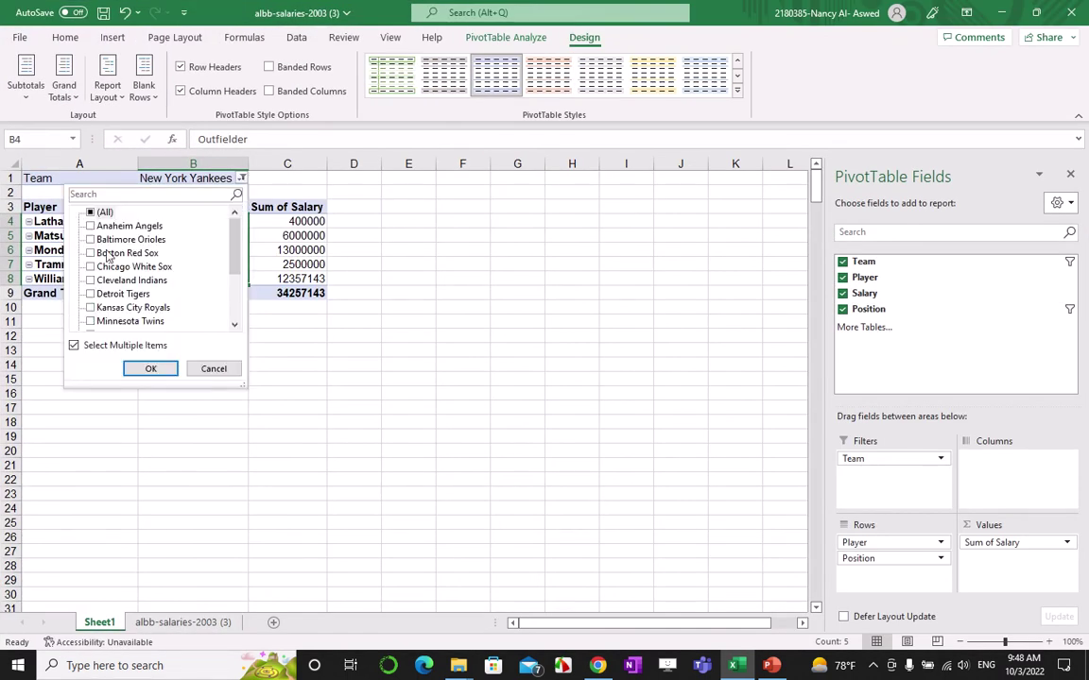
left_click(107, 255)
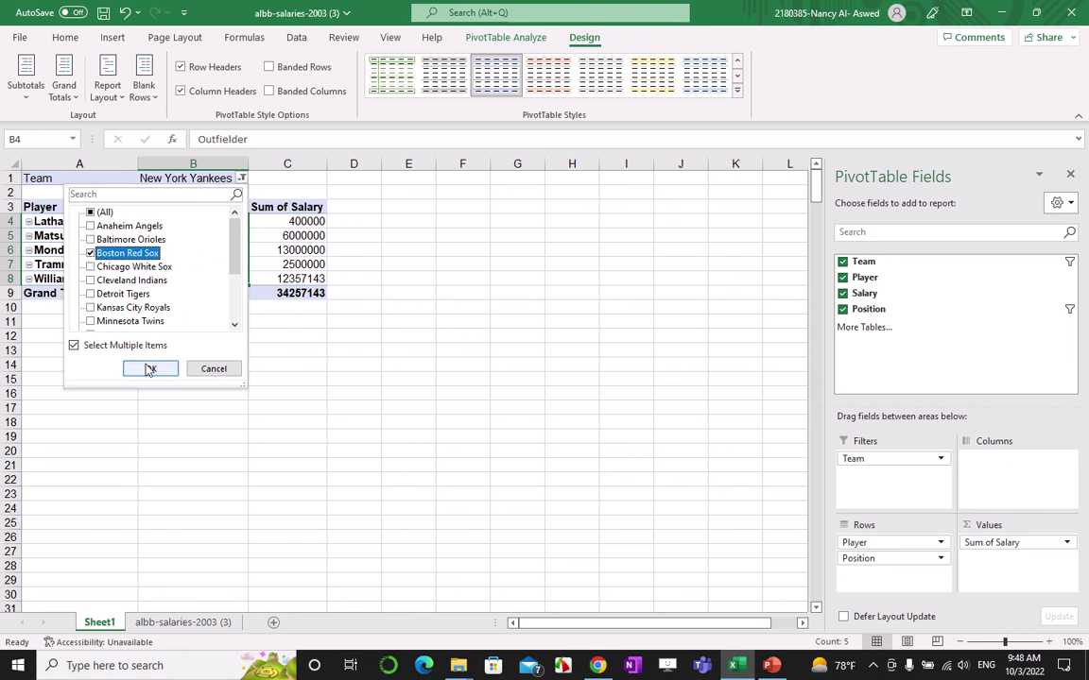
scroll(174, 250, "down", 2)
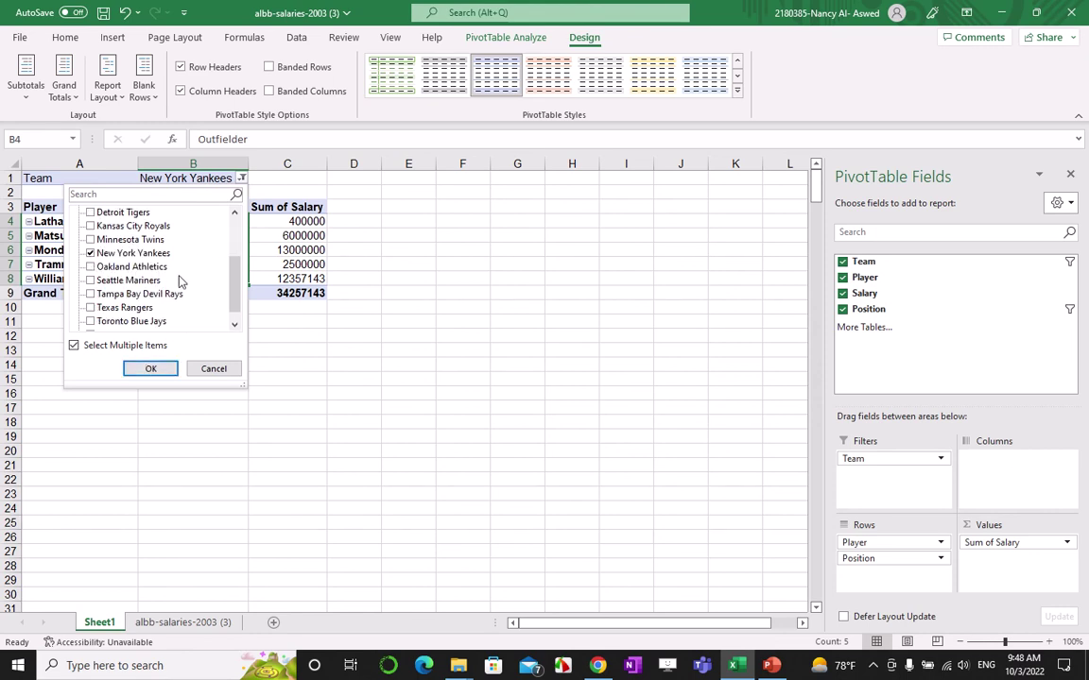
left_click(91, 254)
left_click(150, 368)
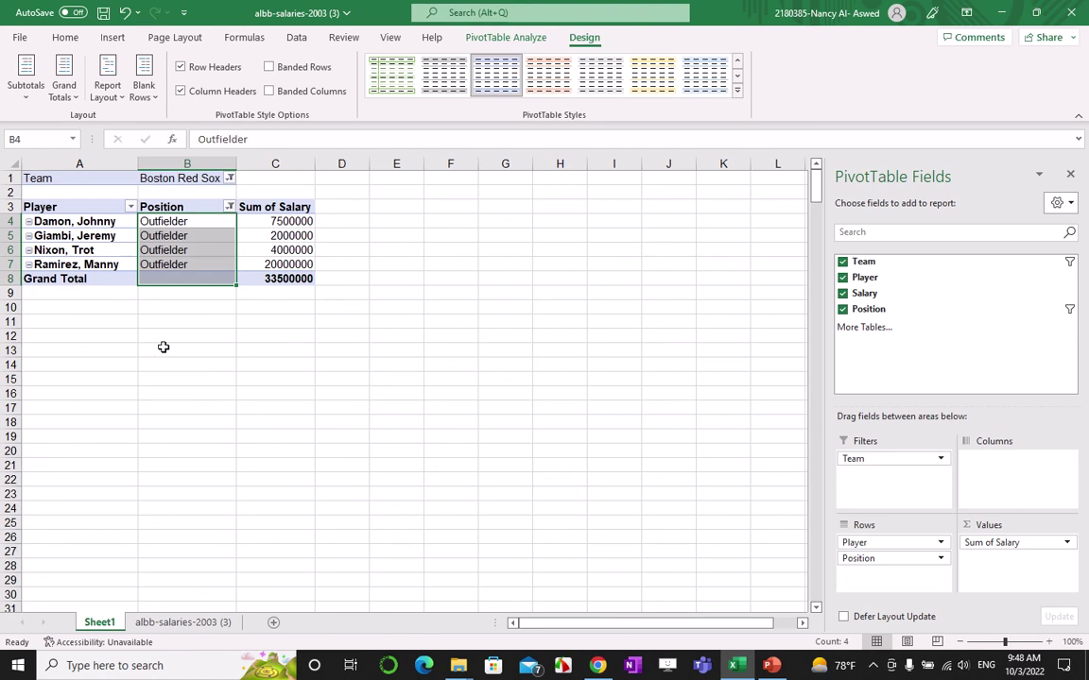
Step: Set the Position filter to Shortstop only instead of Outfielder
left_click(230, 207)
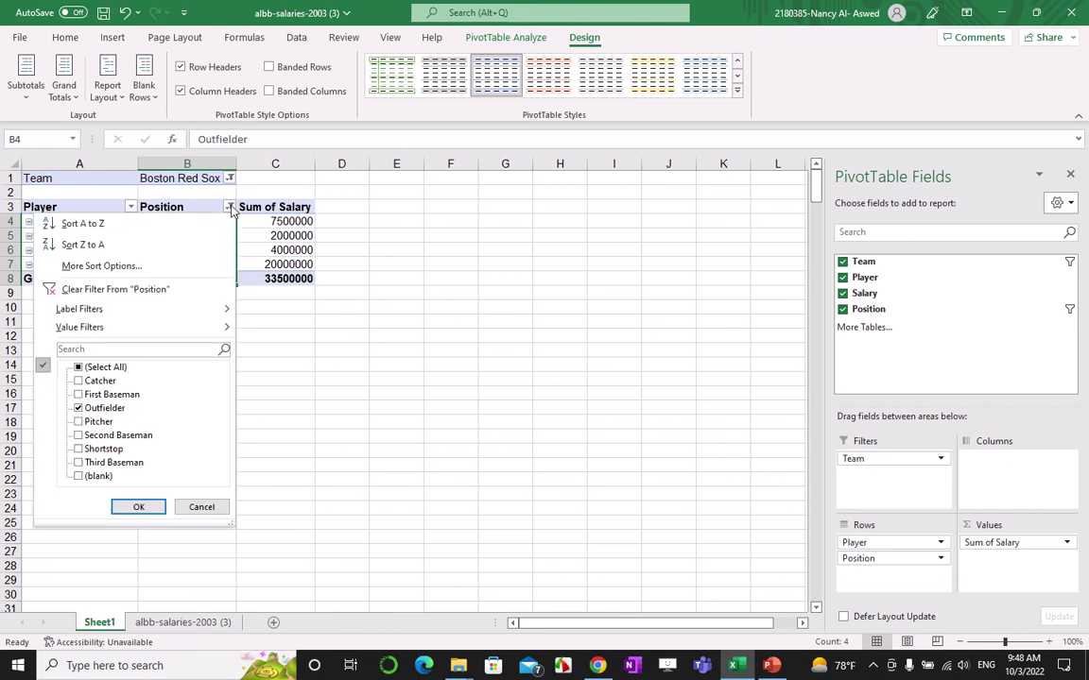
left_click(78, 409)
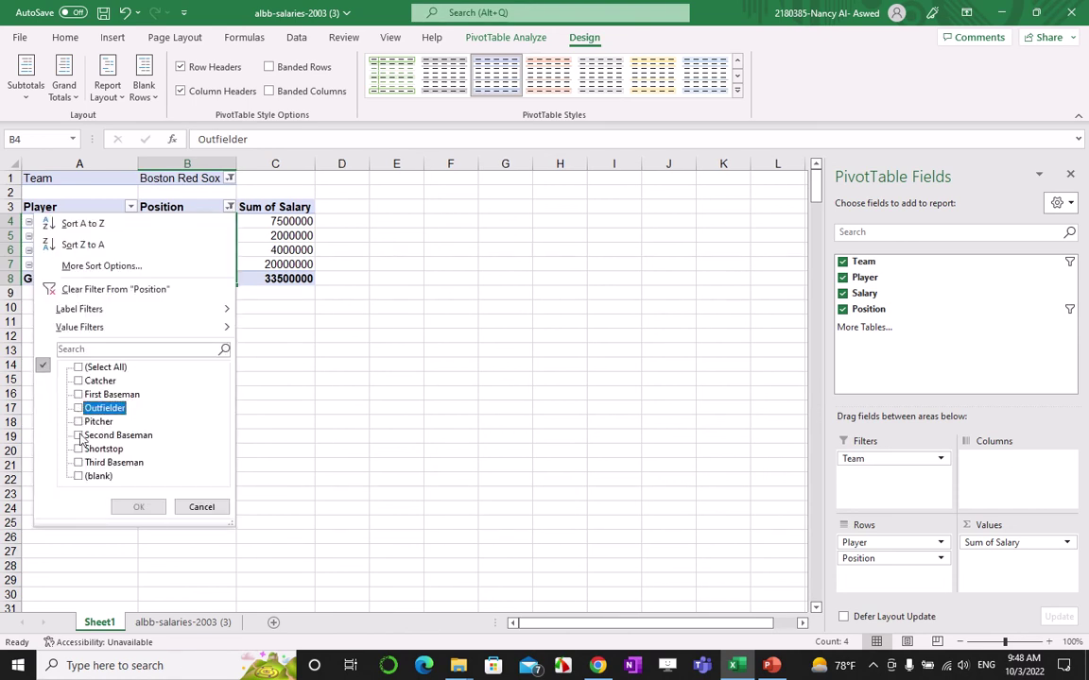
left_click(78, 449)
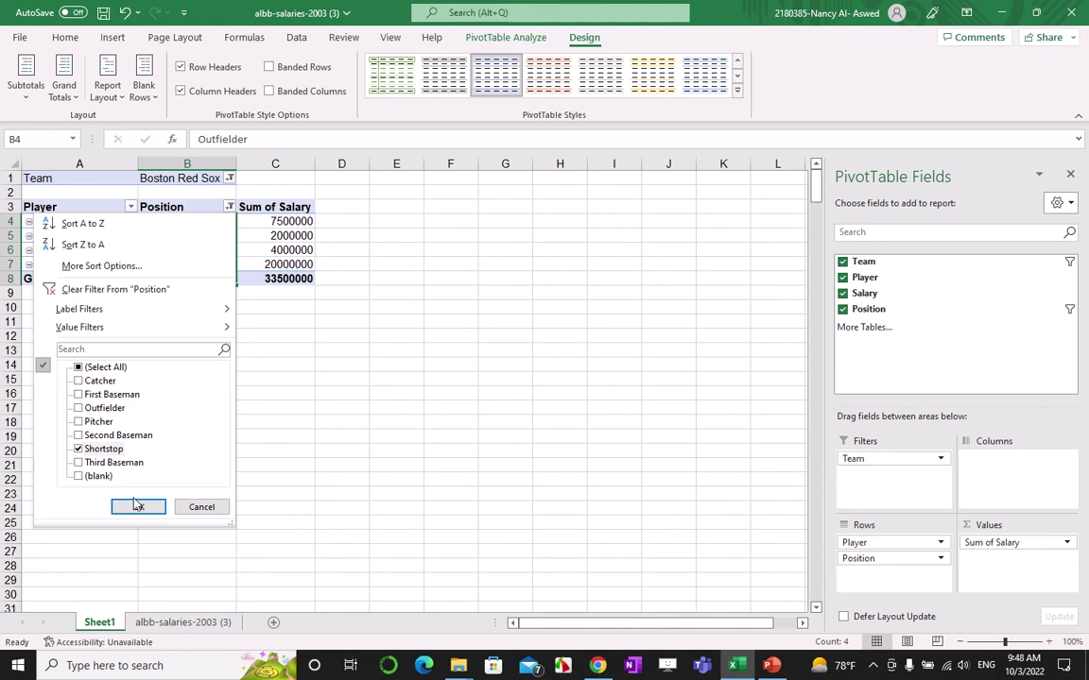
left_click(138, 507)
Step: Select the 11625000 Grand Total salary in C6 and compare it with the Udacity answer
left_click(264, 302)
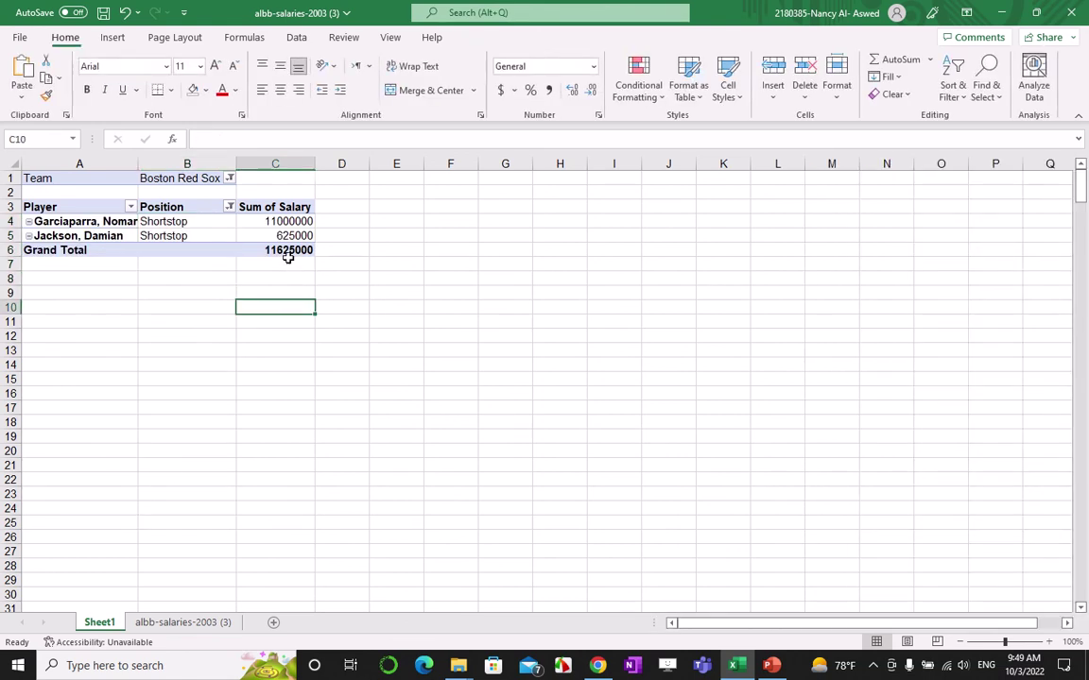
left_click(286, 249)
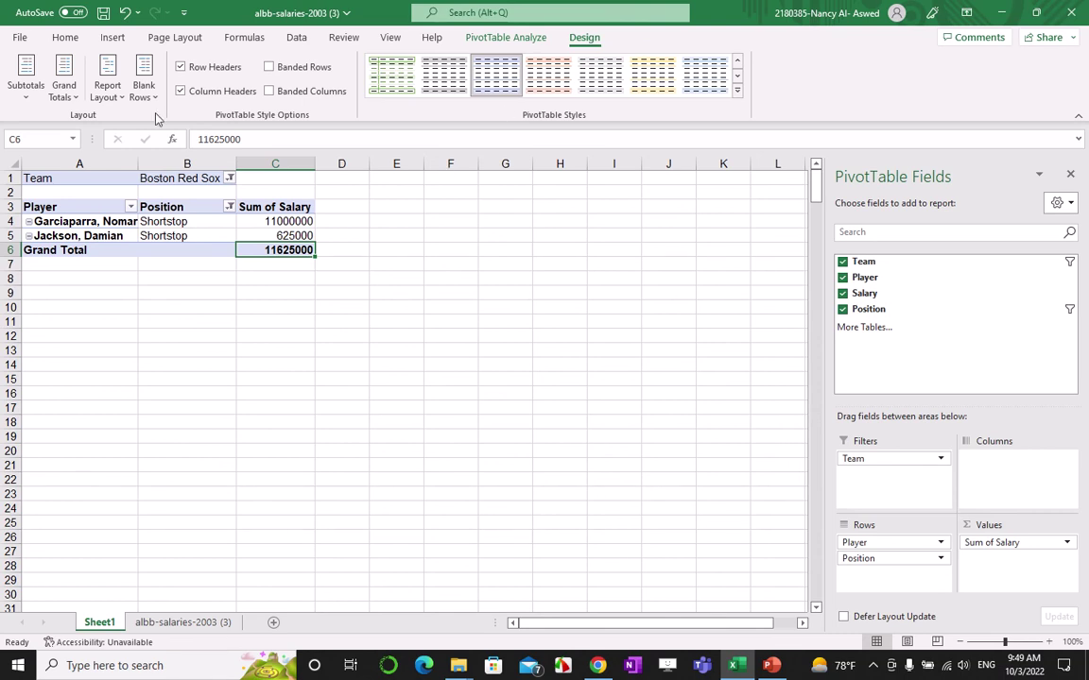
left_click(1036, 12)
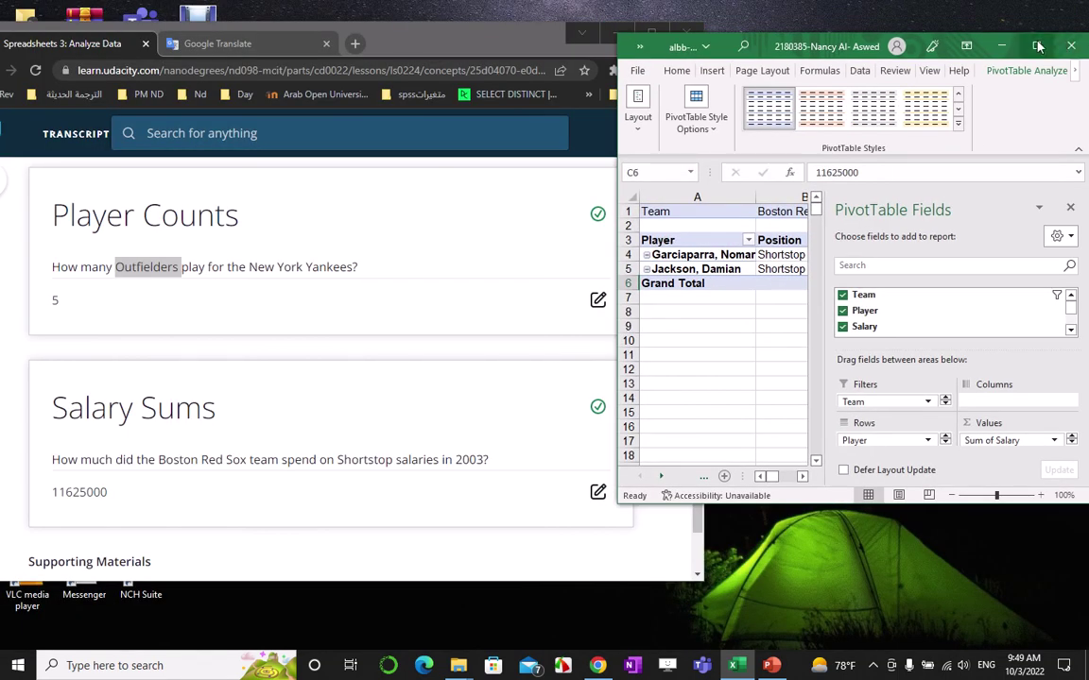
double_click(950, 45)
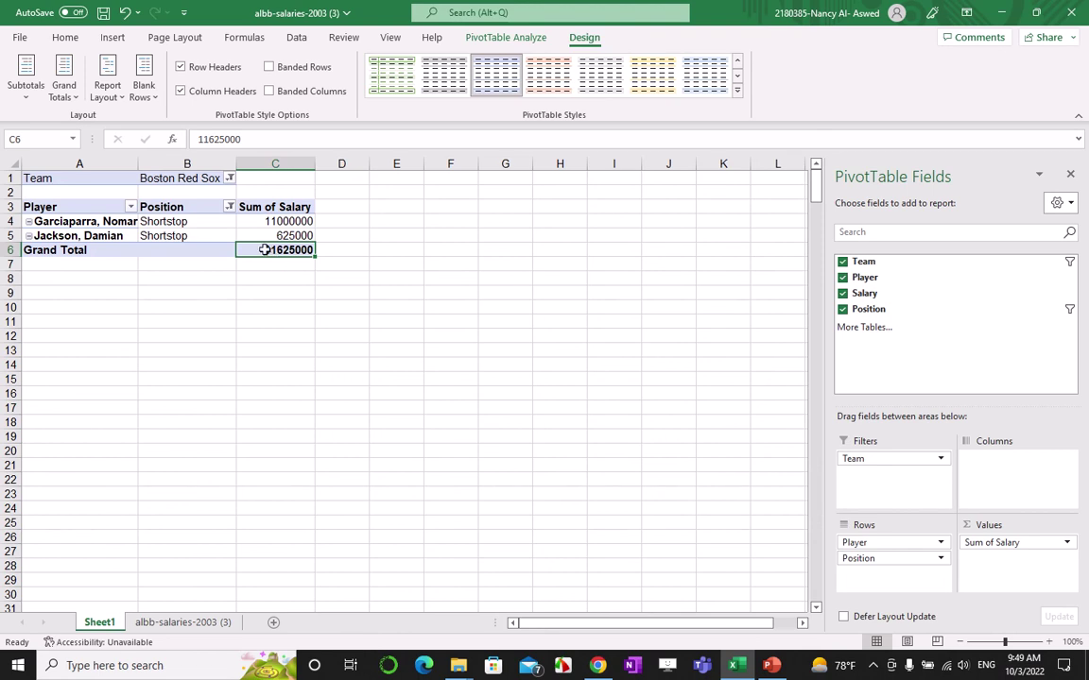
Step: View the albb-salaries-2003 (3) data sheet, then return to the Sheet1 pivot table
mouse_move(277, 219)
left_click(170, 624)
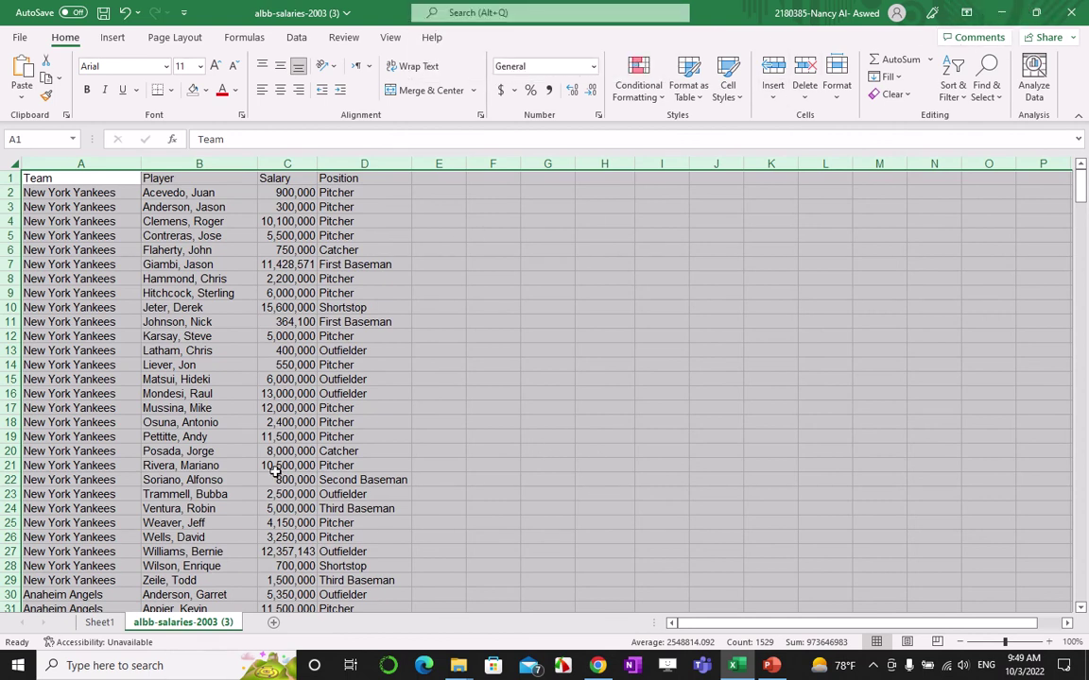
left_click(95, 623)
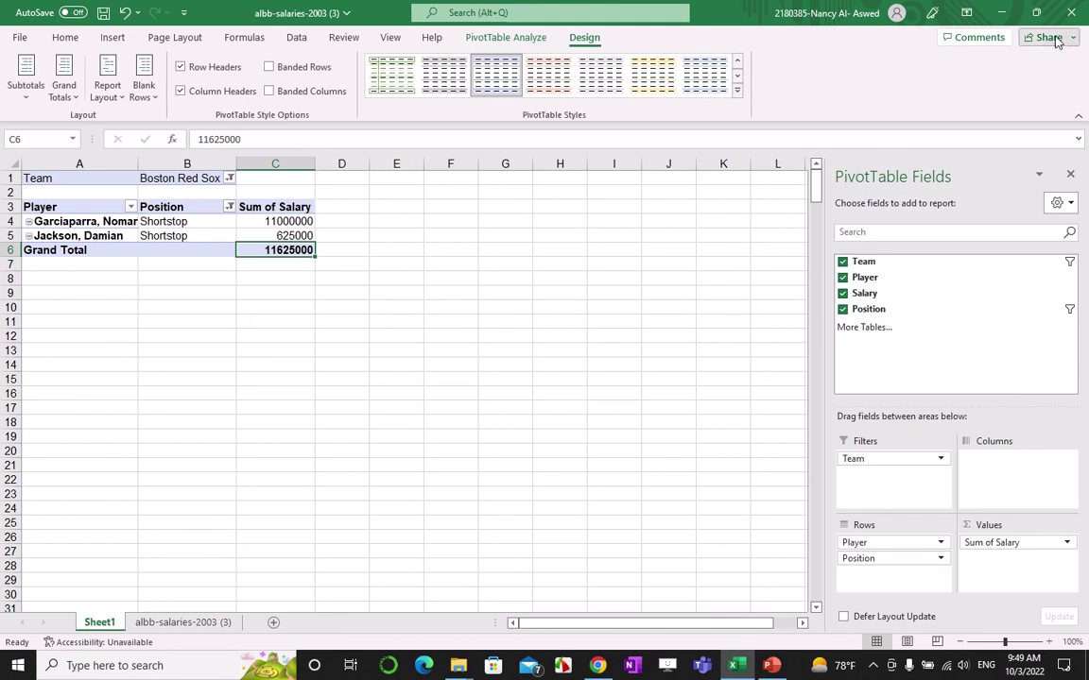
Step: Minimize Excel, maximize the Udacity quiz page, and bring the blank PowerPoint presentation forward
key("super+Down")
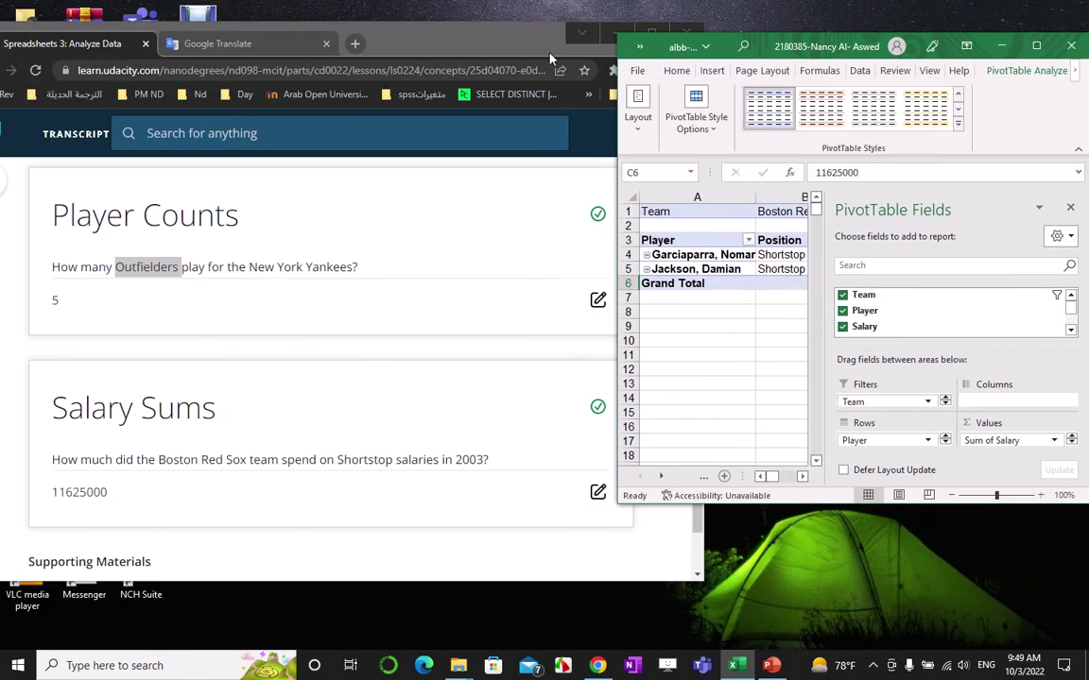
double_click(584, 21)
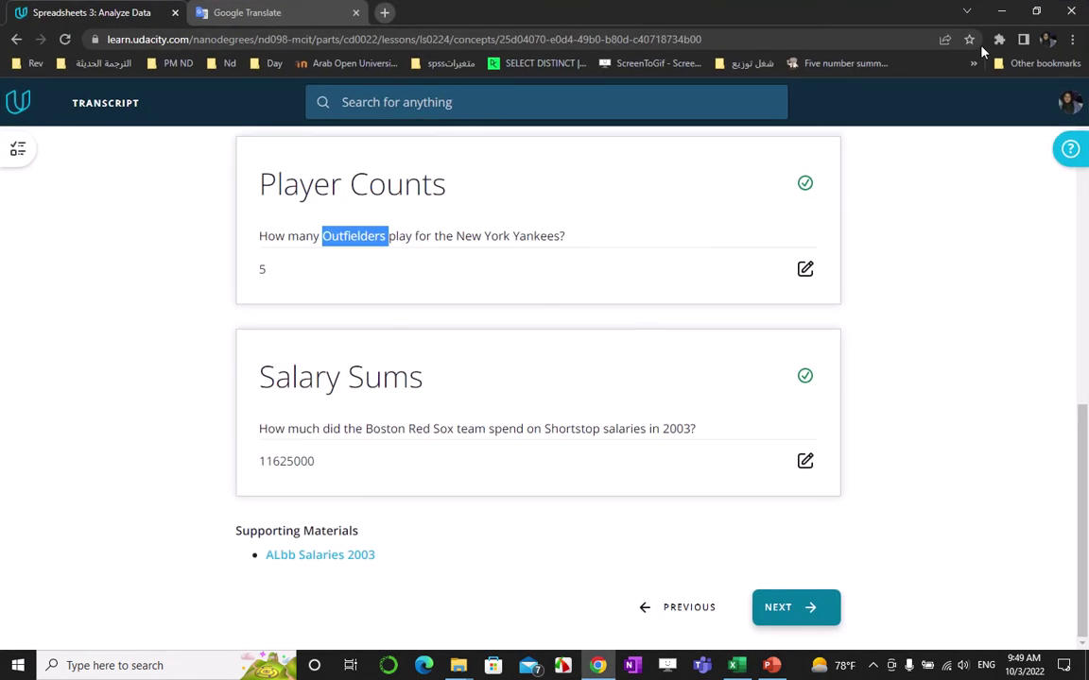
left_click(769, 667)
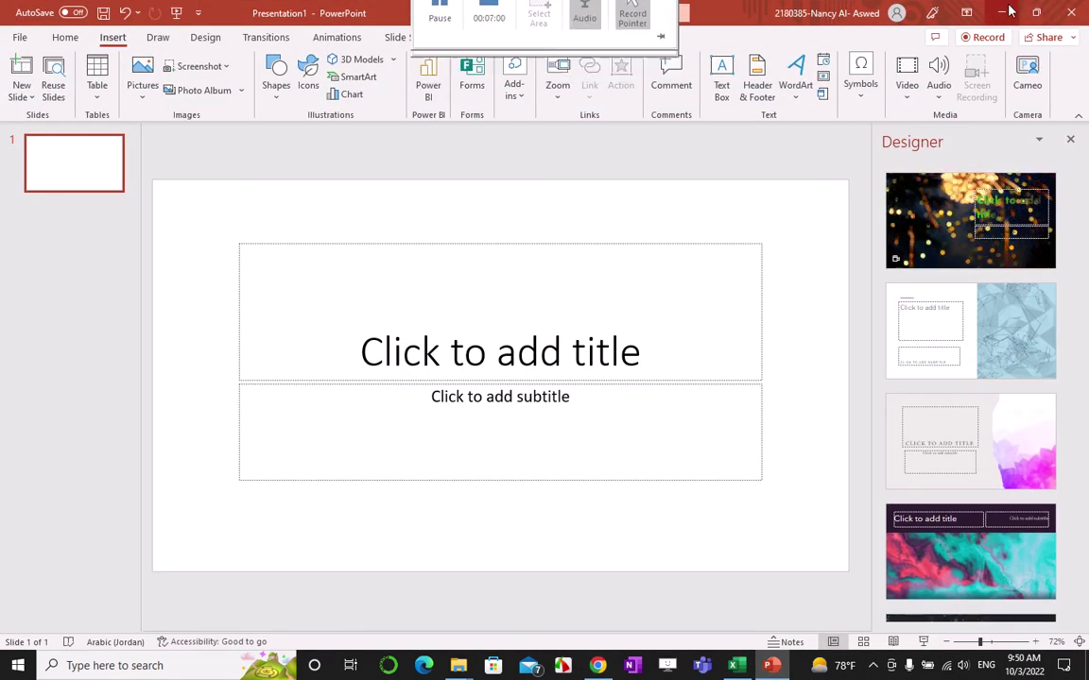
mouse_move(486, 10)
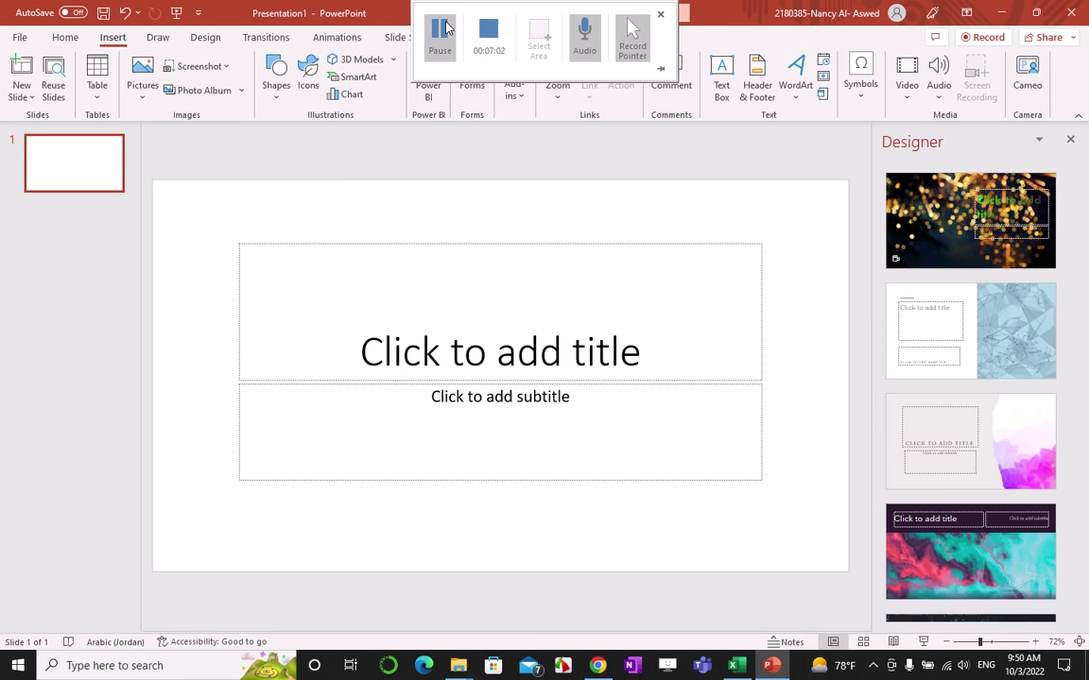